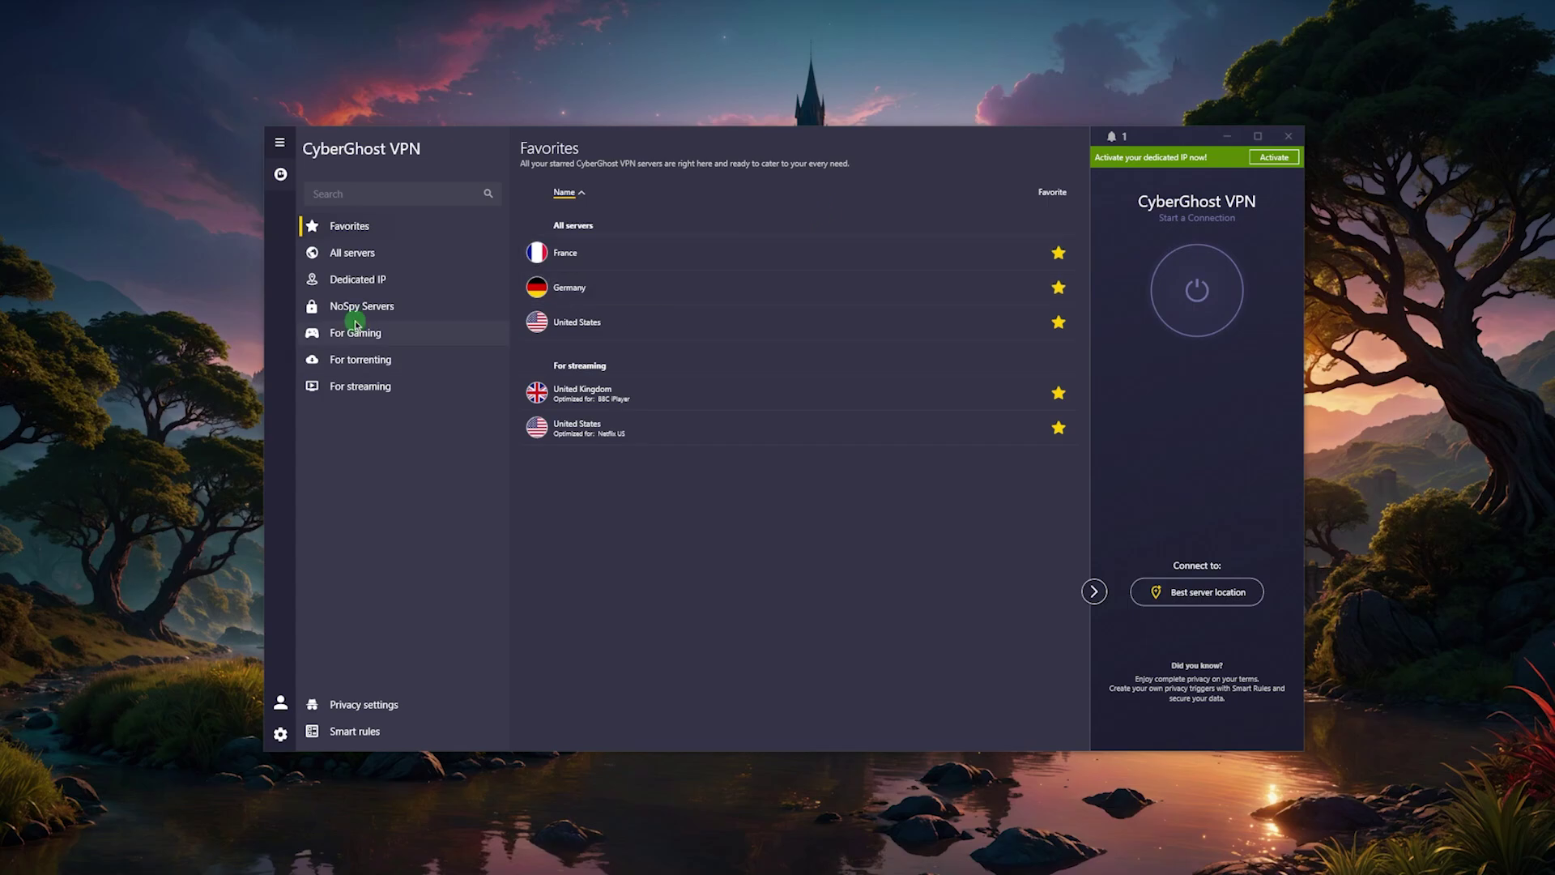
- Browse the streaming, gaming, NoSpy and Dedicated IP sections, dismissing the Dedicated IP offer with Maybe later
click(357, 386)
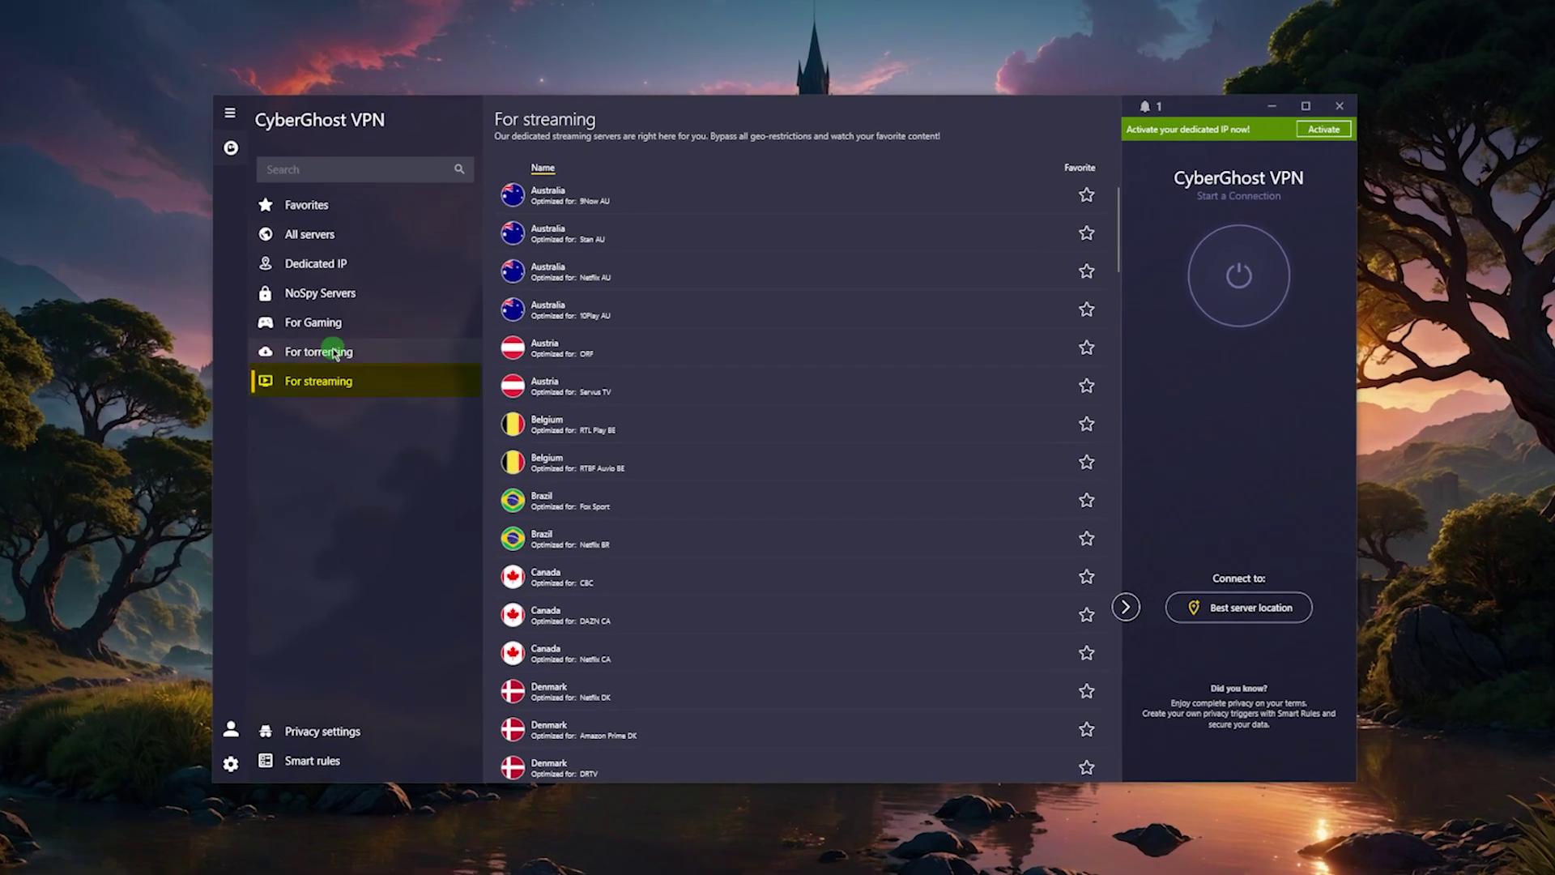
click(319, 324)
click(323, 294)
click(316, 263)
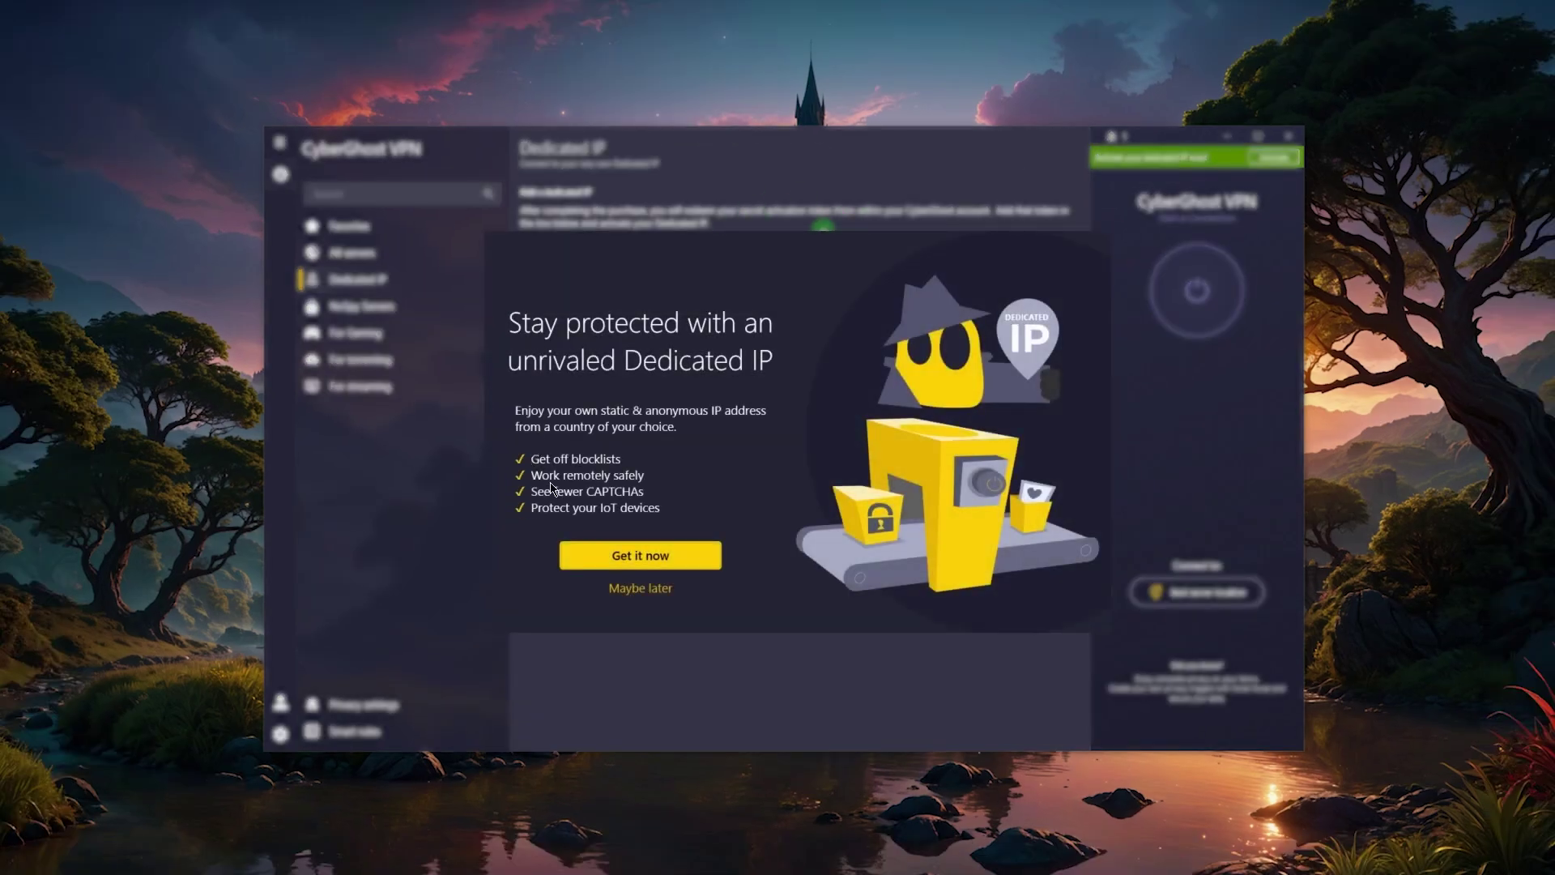
click(773, 223)
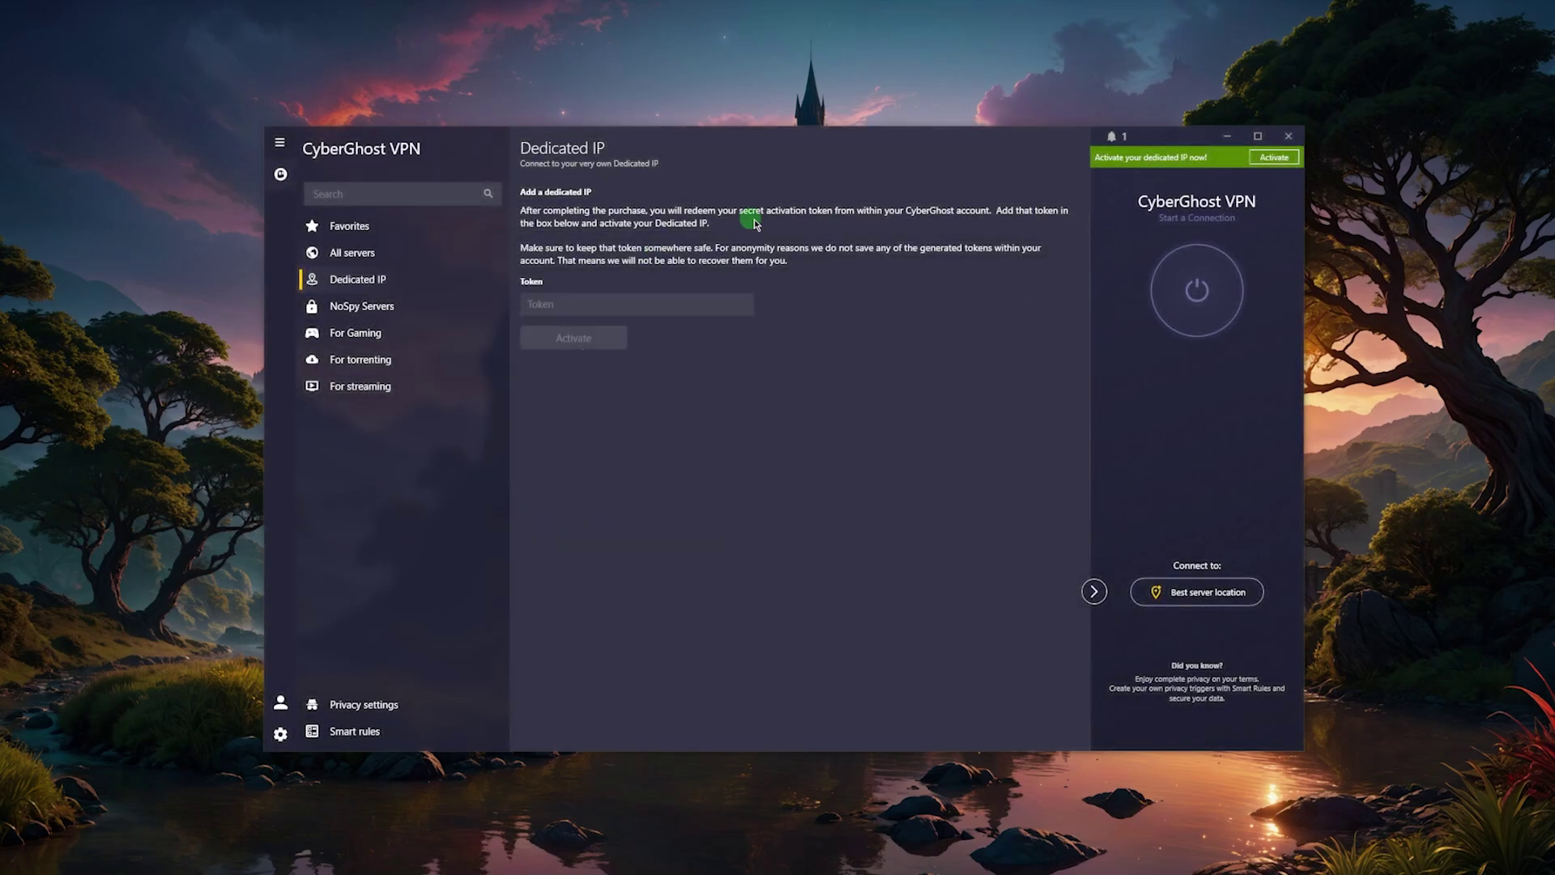
- Return to the streaming server list and scroll through servers such as Netflix BR
click(403, 392)
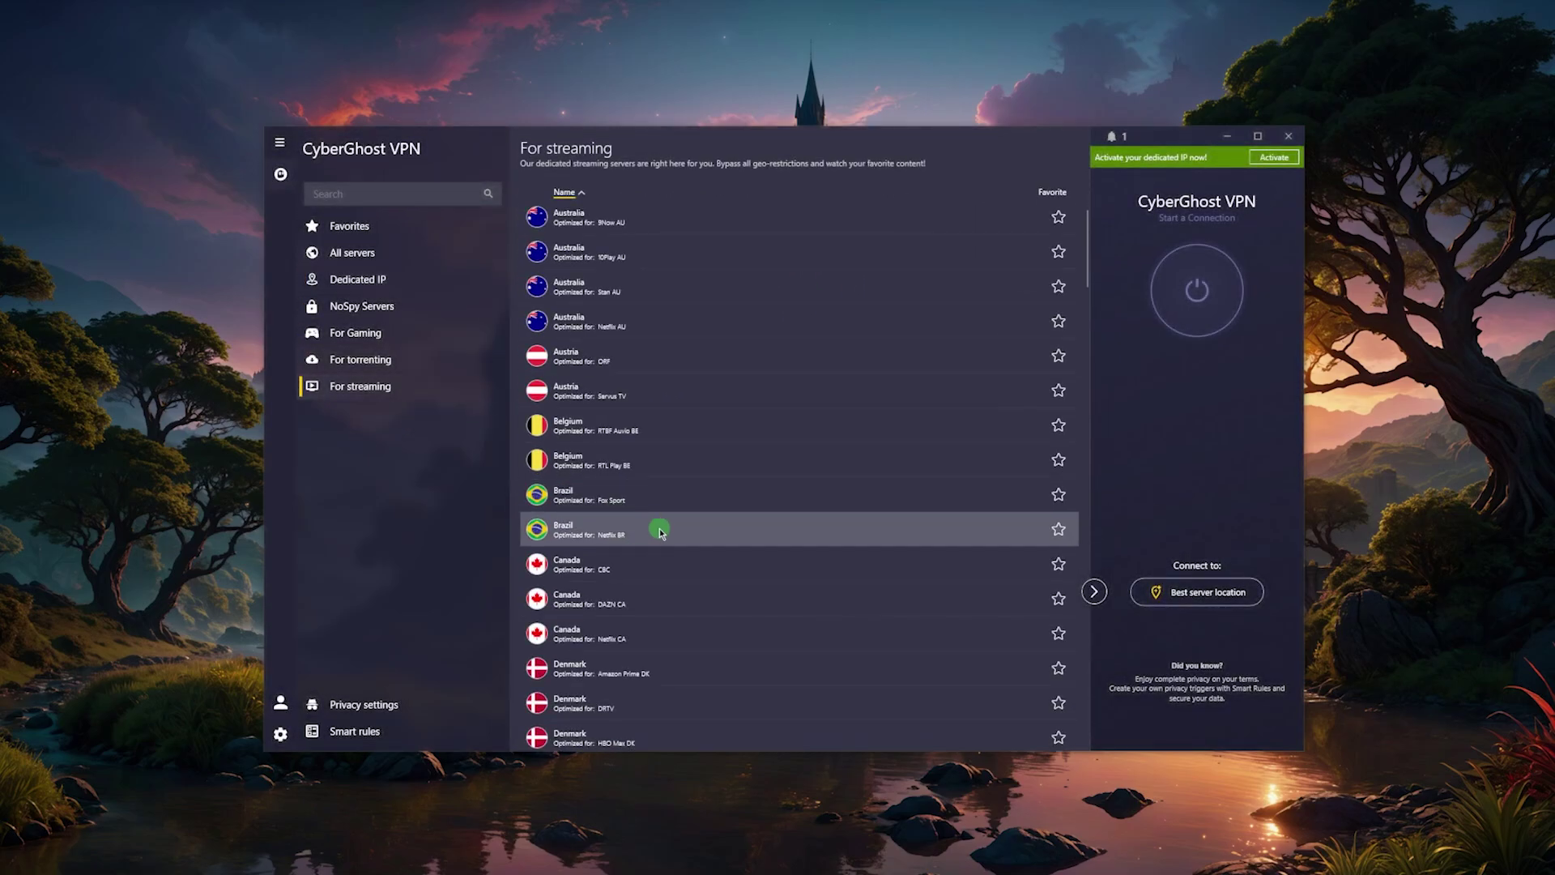
scroll(659, 527, down, 5)
scroll(659, 545, up, 5)
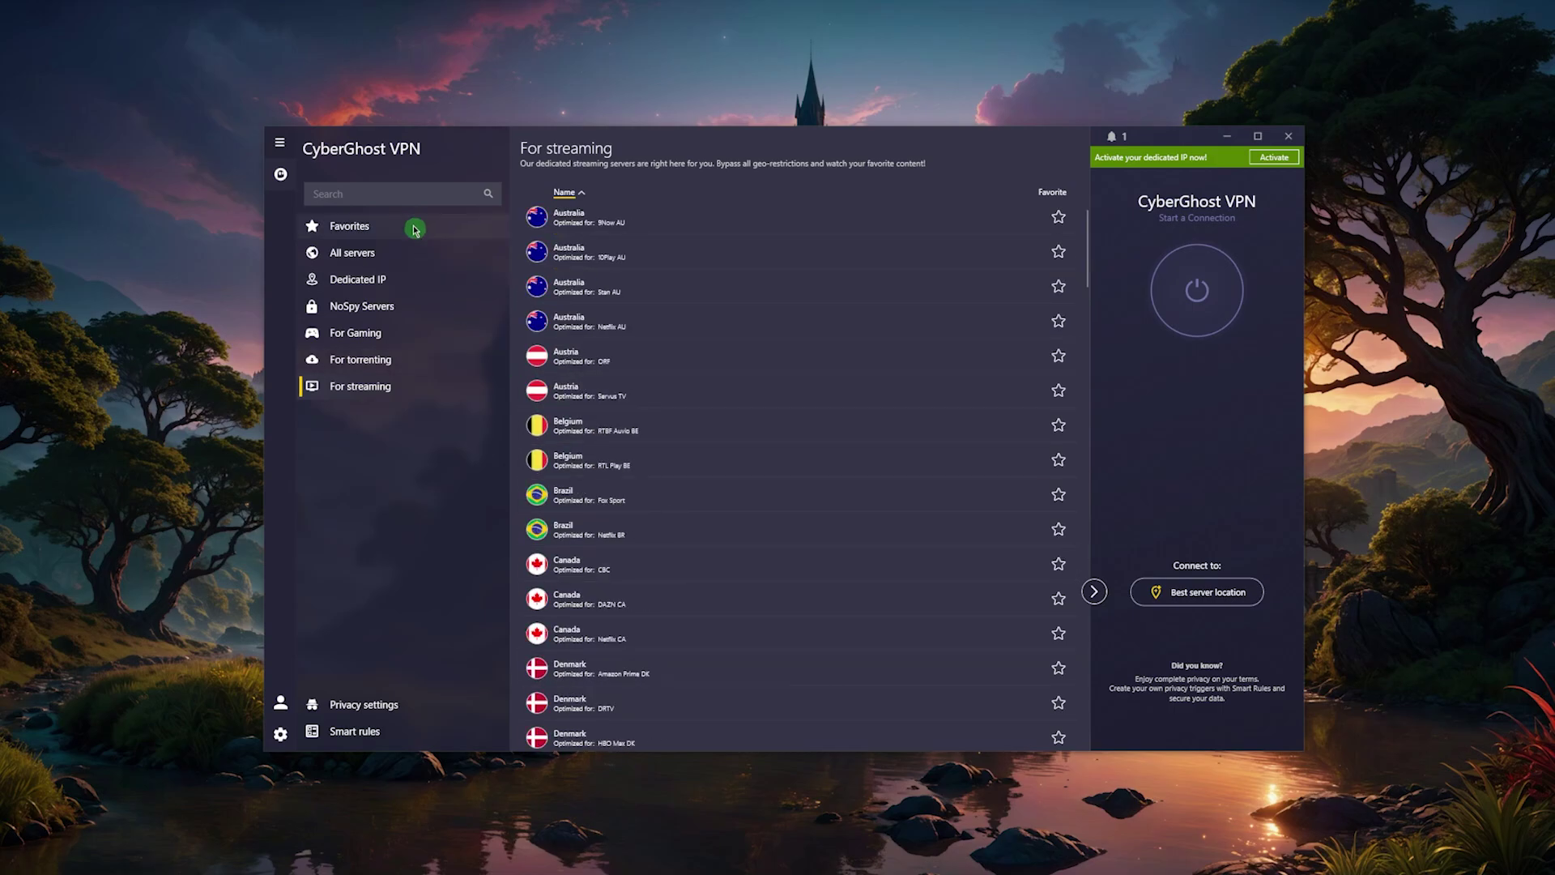
click(407, 199)
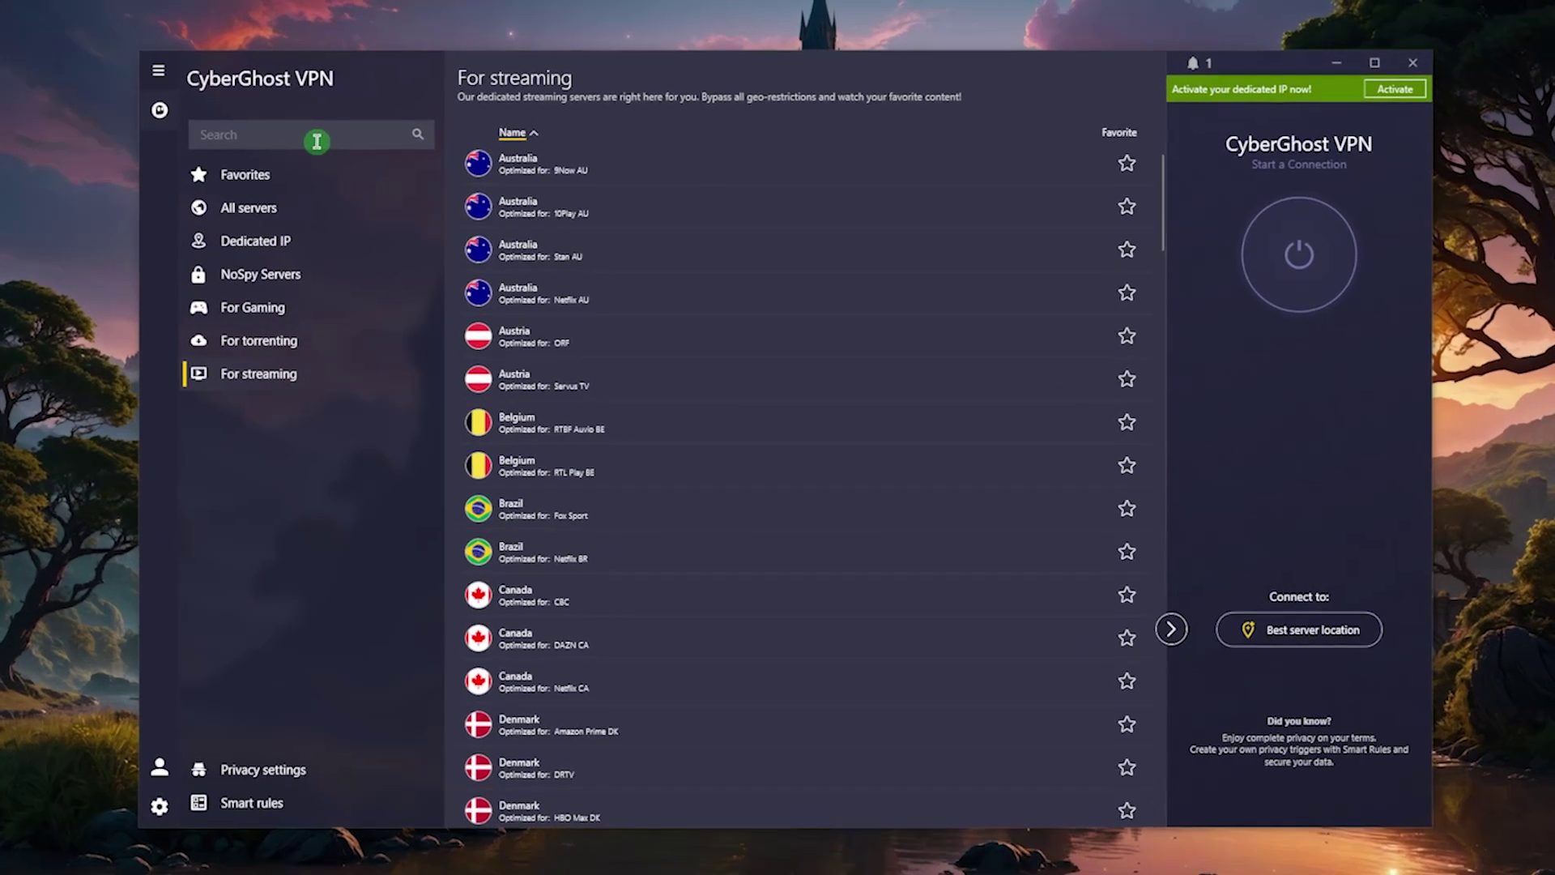
text(net)
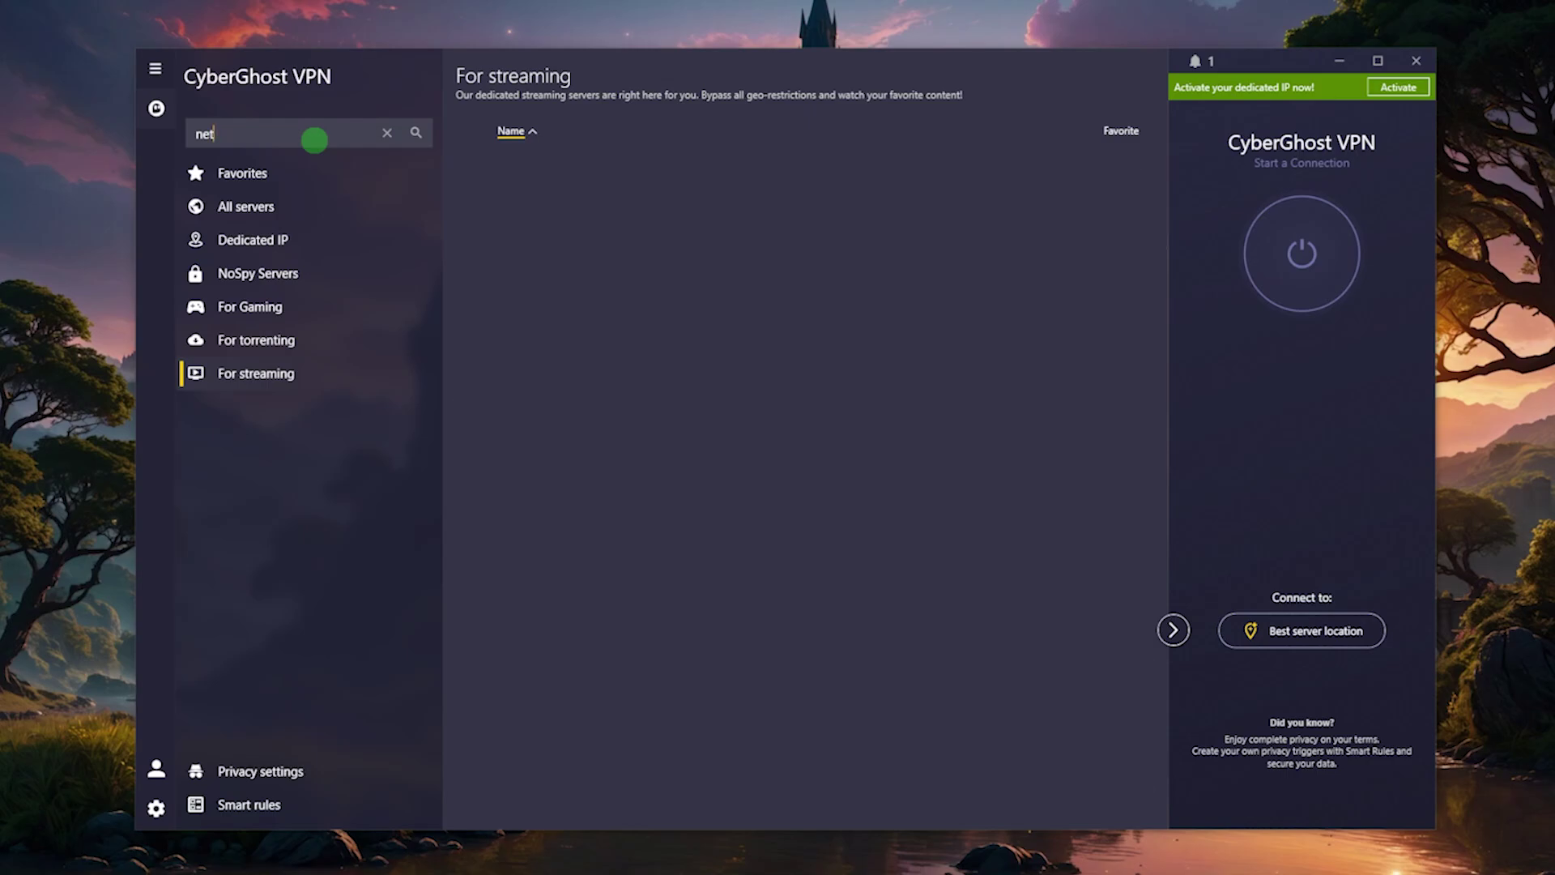
text(flix)
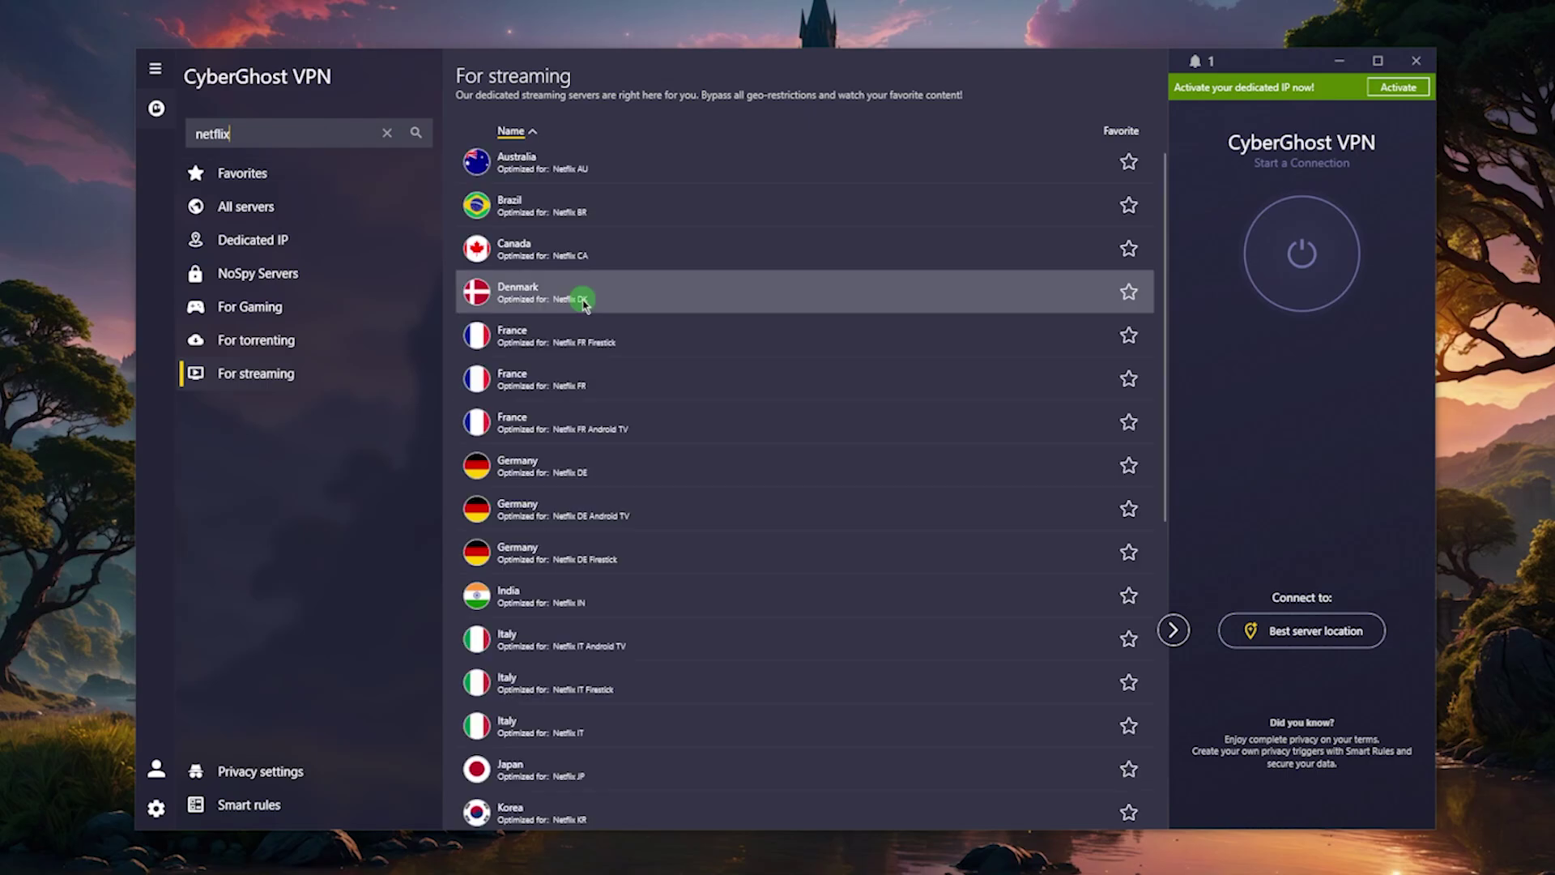
scroll(640, 307, down, 6)
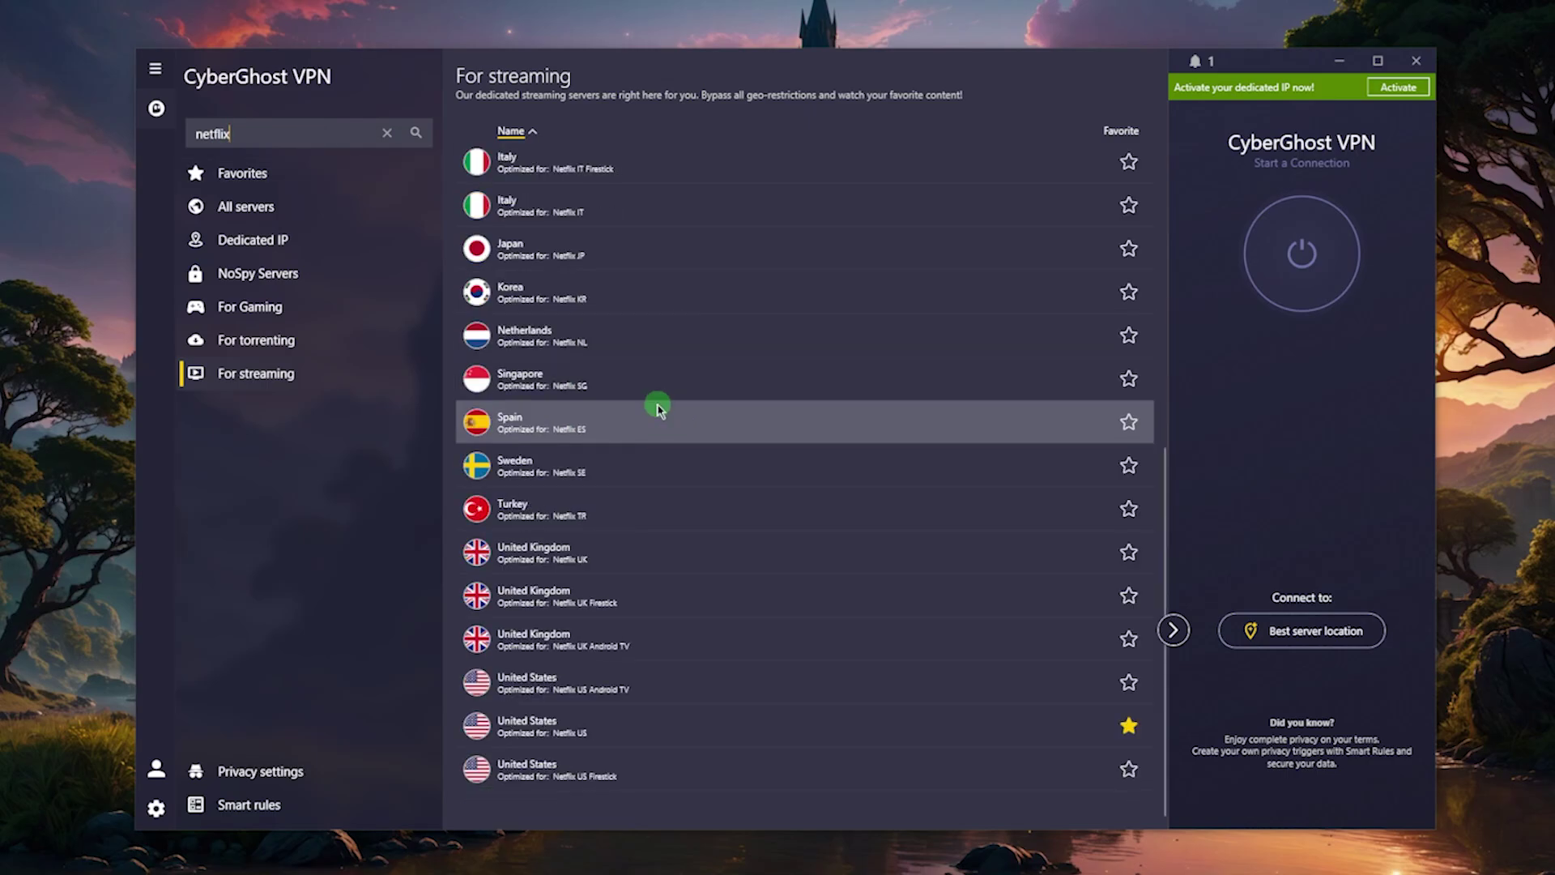
scroll(585, 678, up, 6)
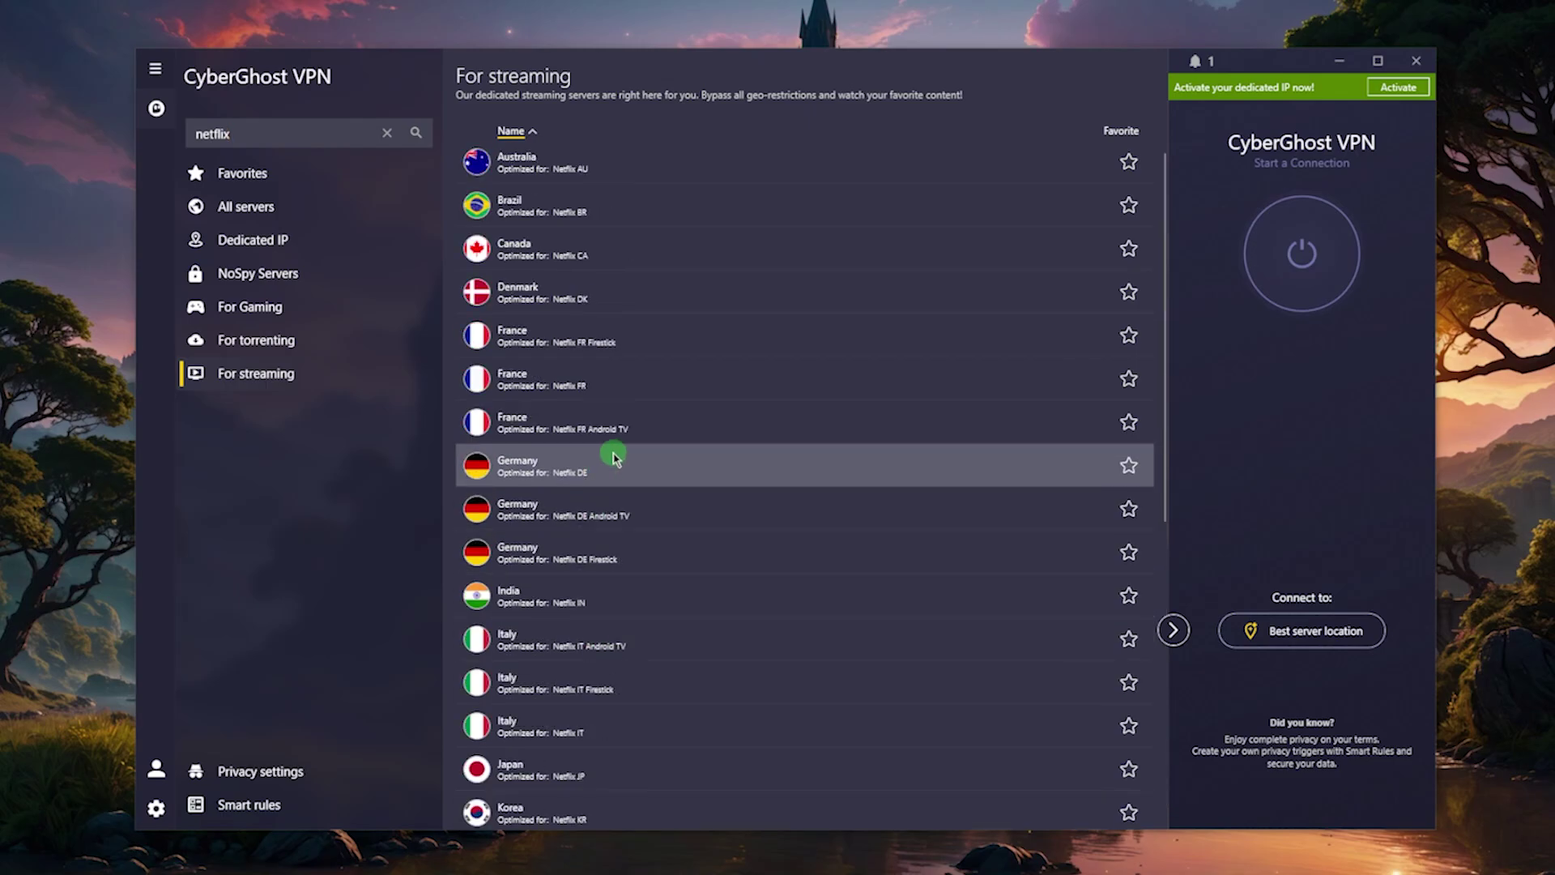
double_click(356, 132)
key(BackSpace)
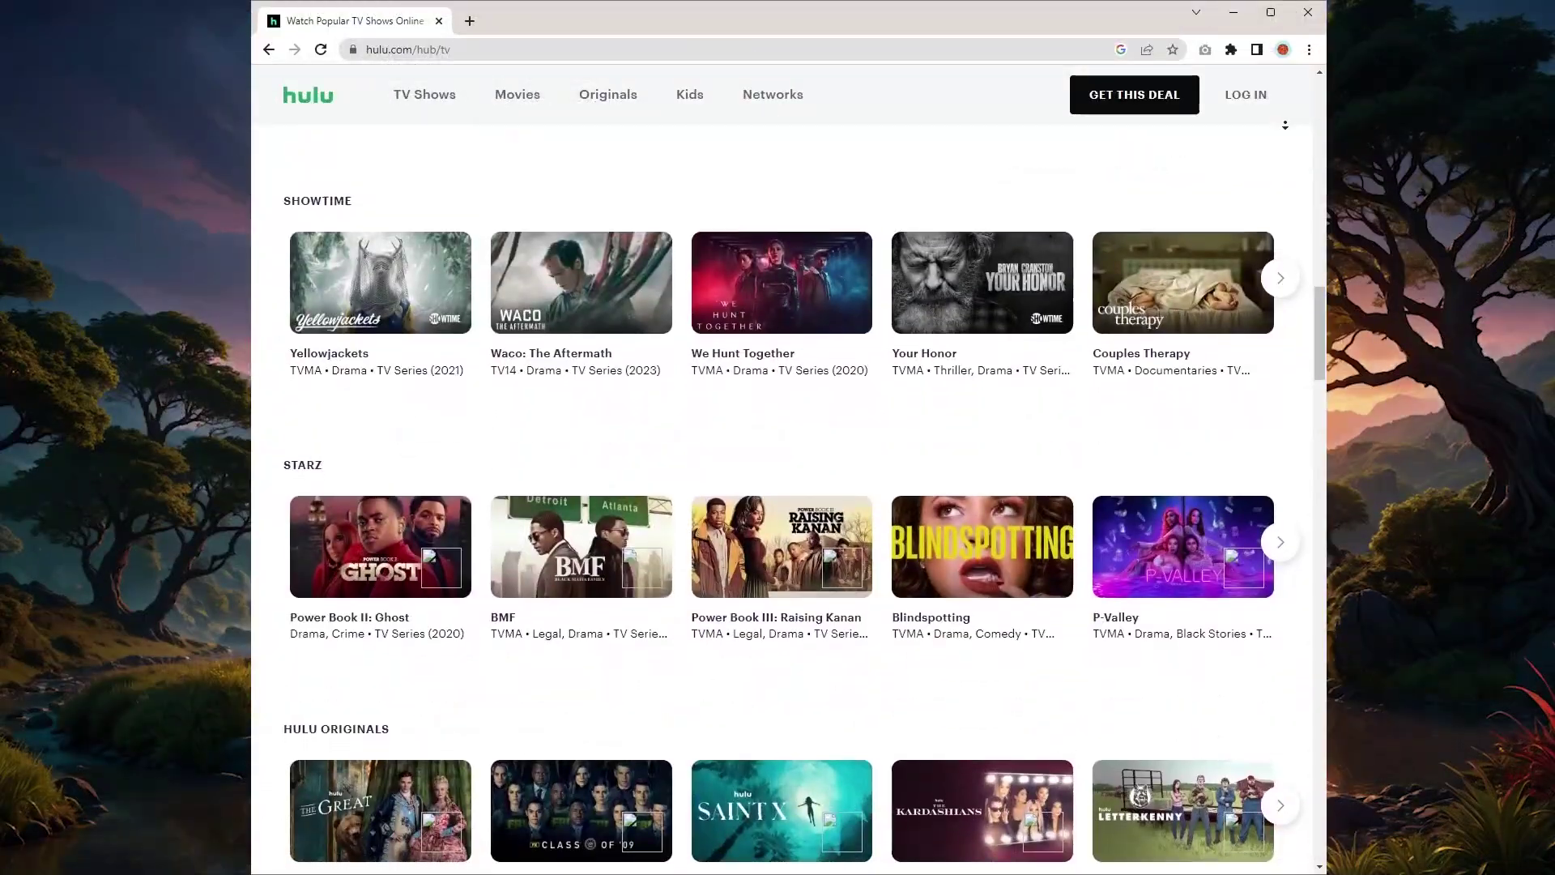
scroll(792, 475, down, 2)
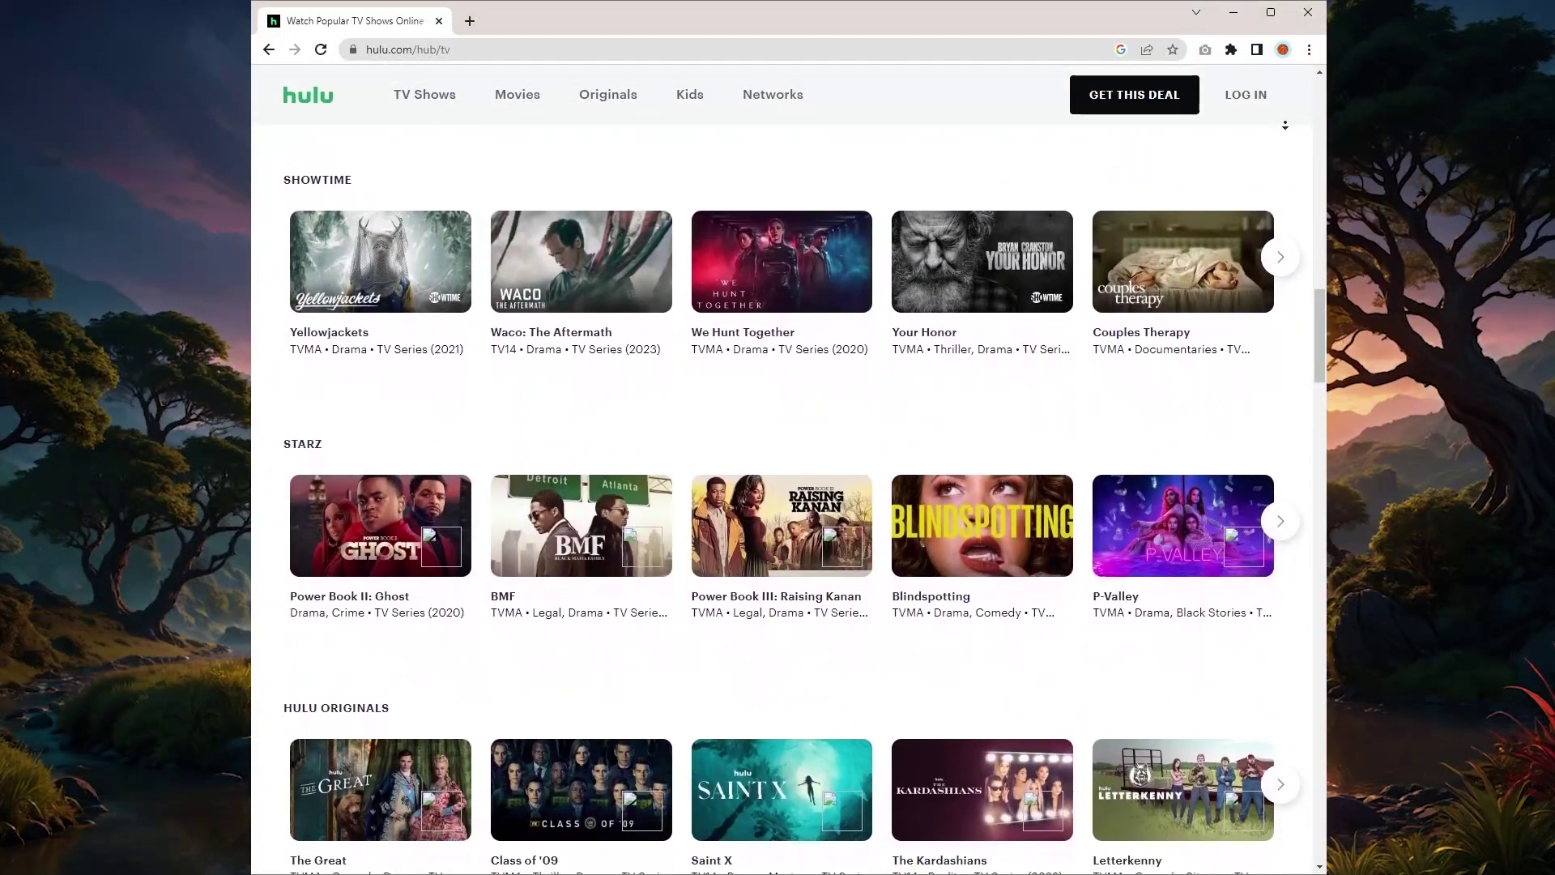
scroll(792, 474, down, 1)
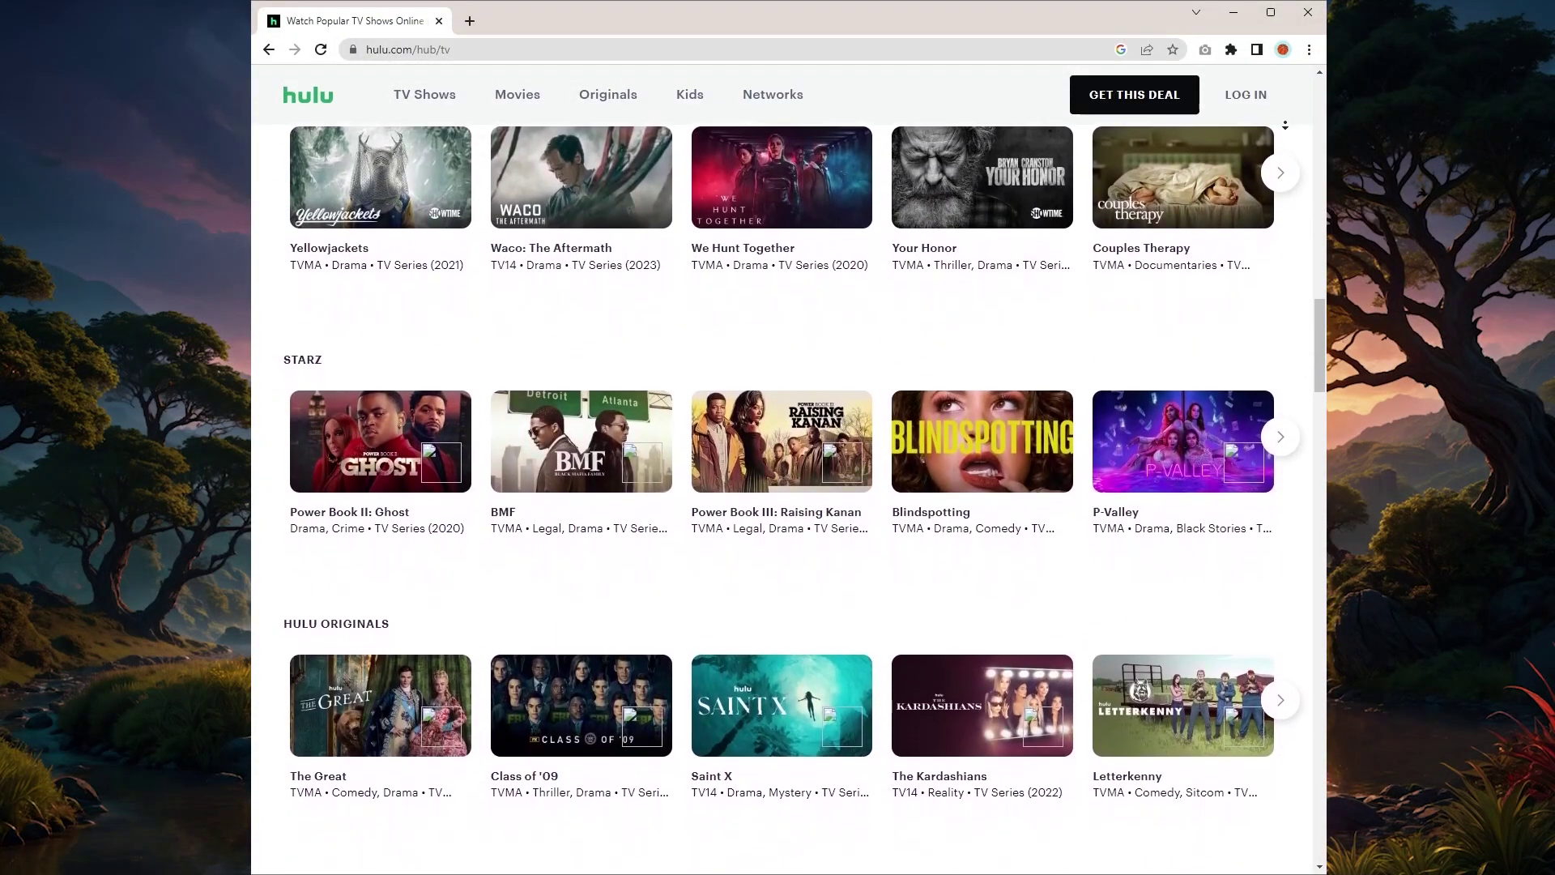
scroll(792, 475, down, 2)
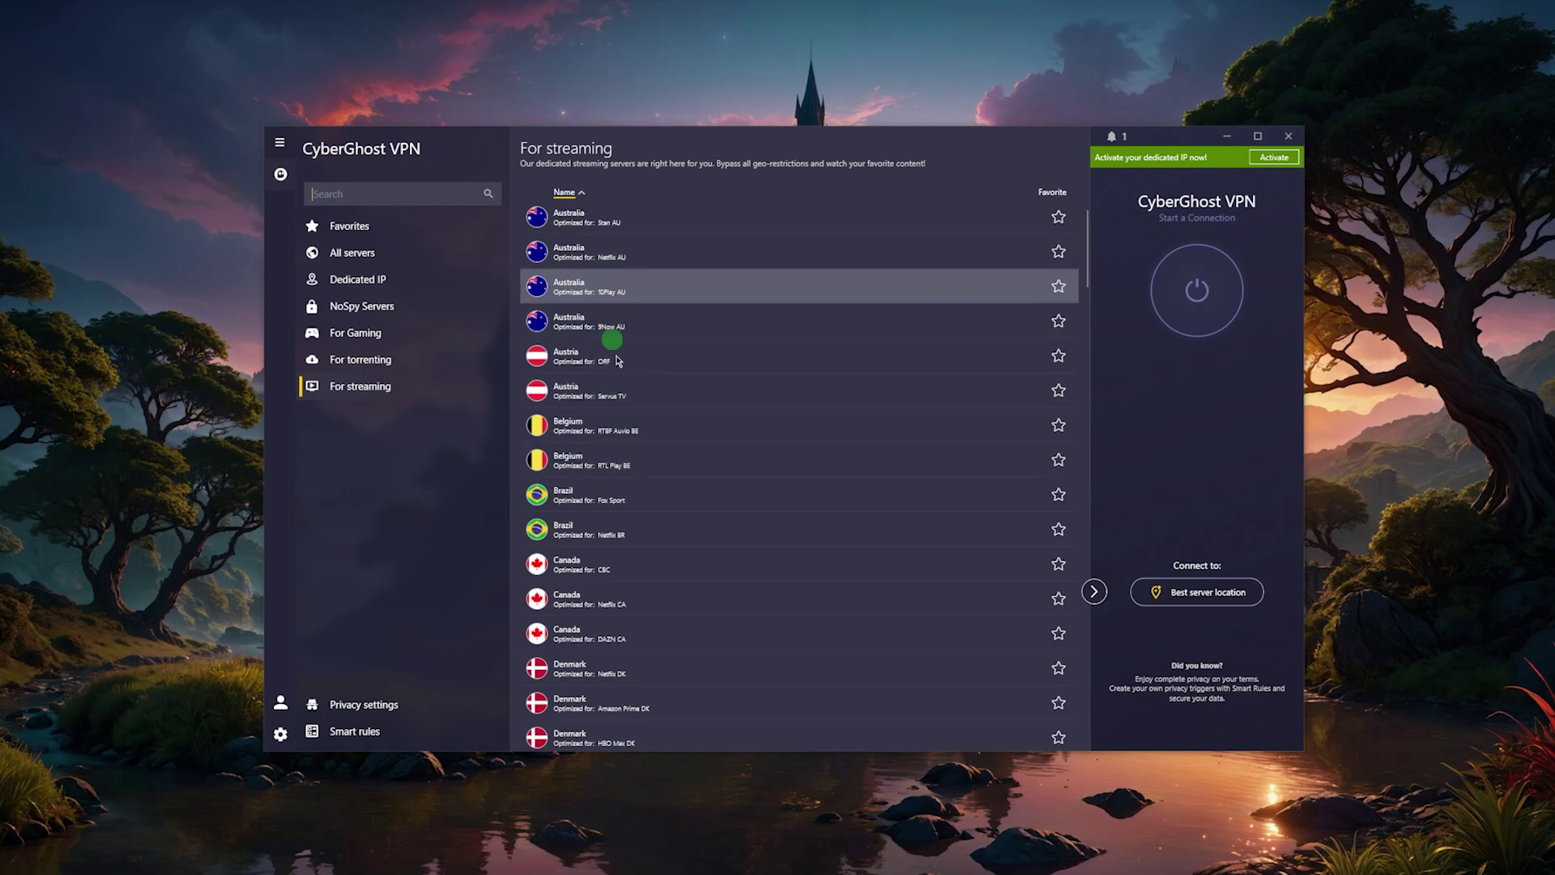
scroll(660, 474, down, 5)
scroll(656, 469, up, 5)
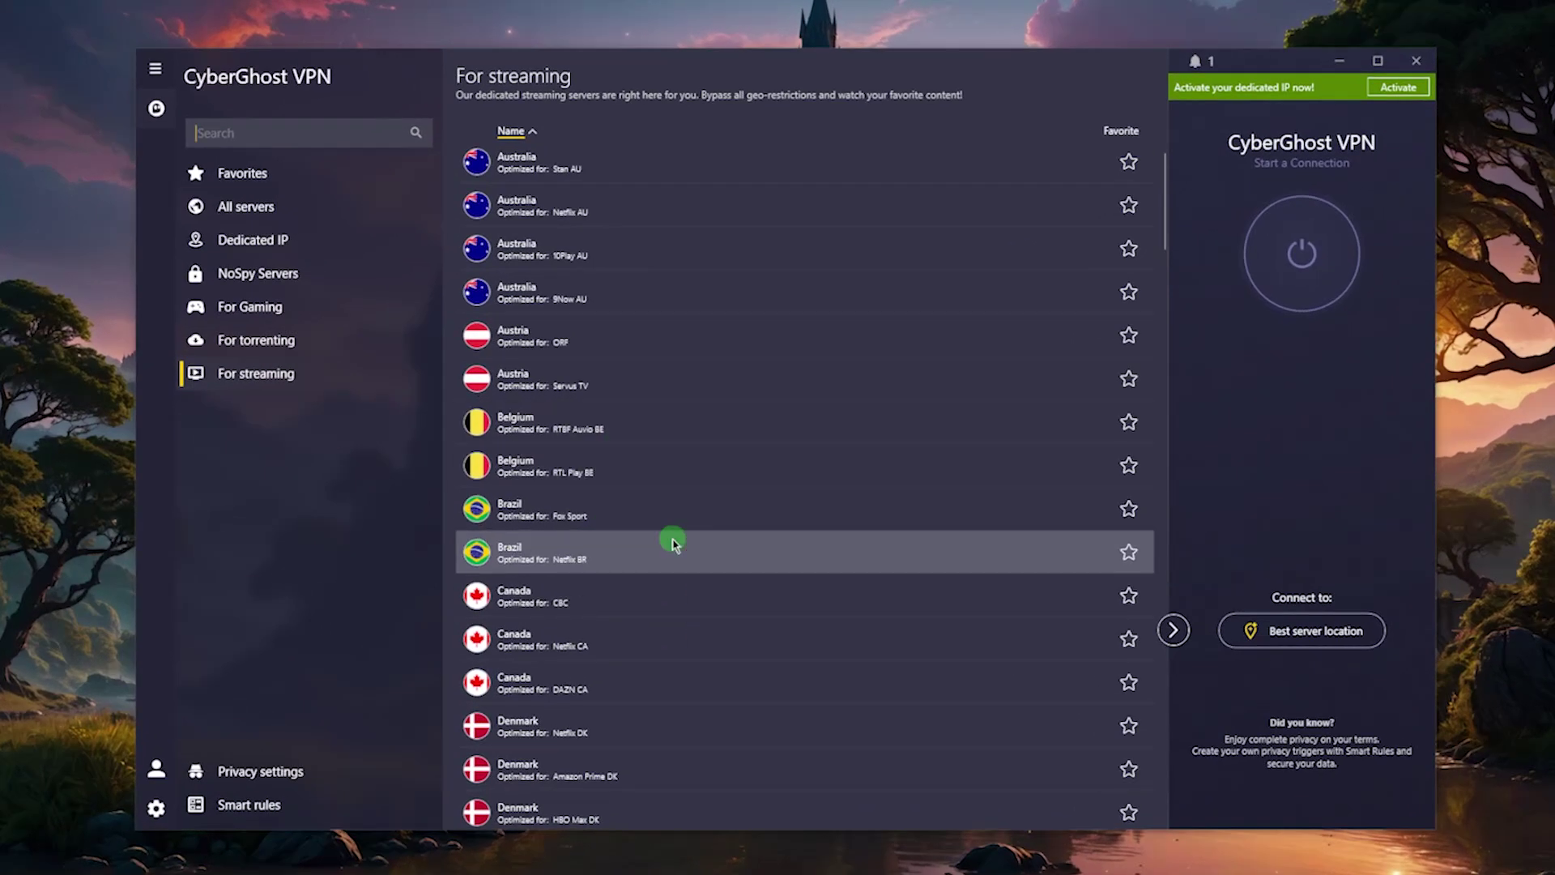
scroll(716, 520, down, 5)
scroll(699, 541, down, 15)
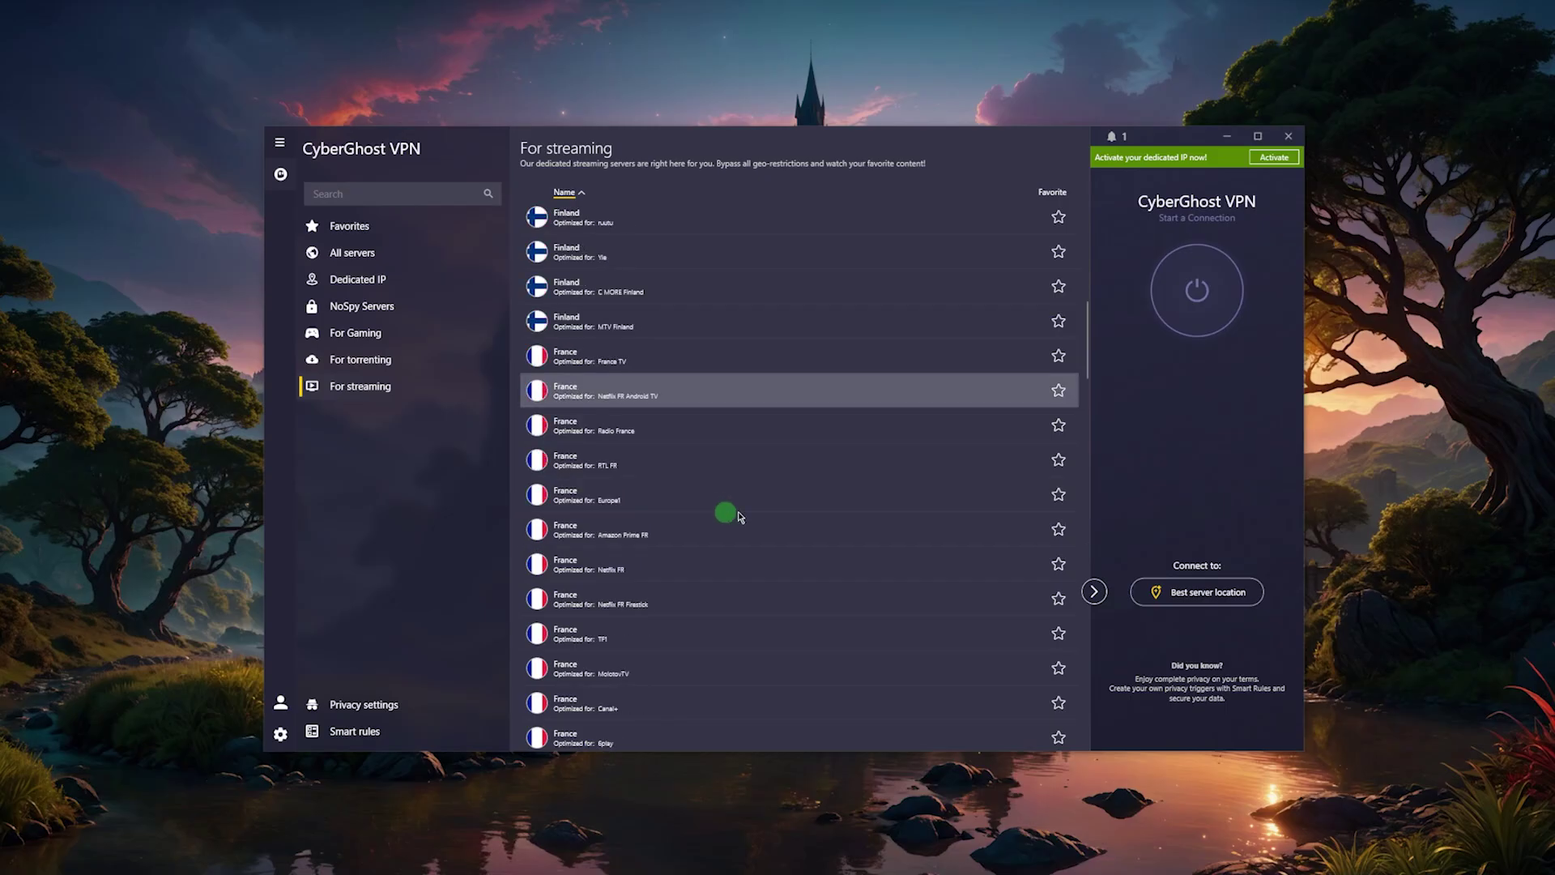
scroll(788, 510, down, 10)
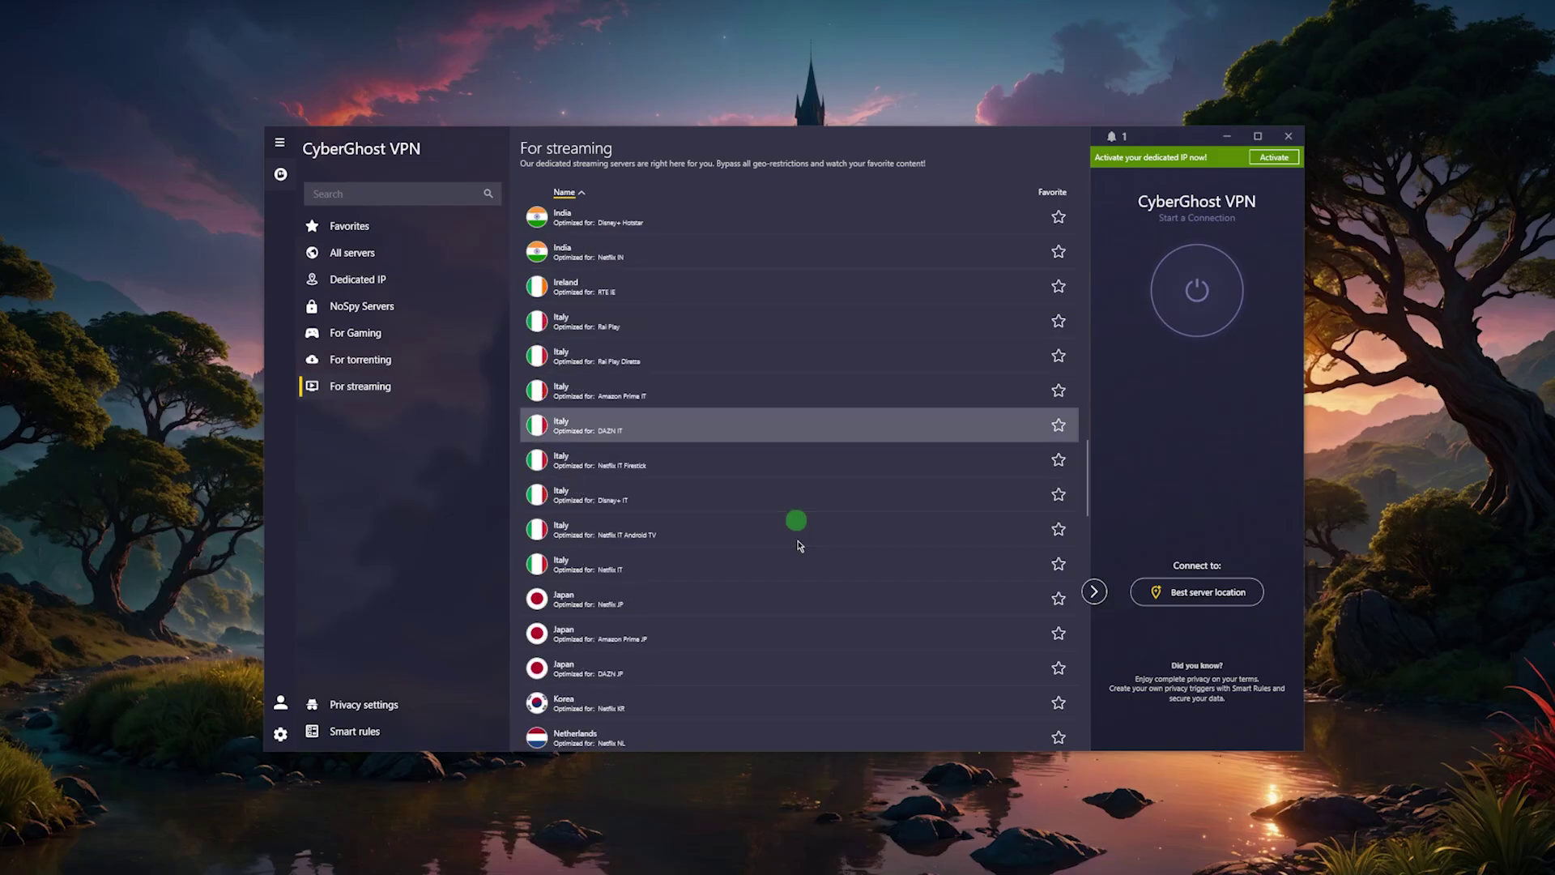
scroll(799, 545, down, 5)
scroll(799, 545, up, 10)
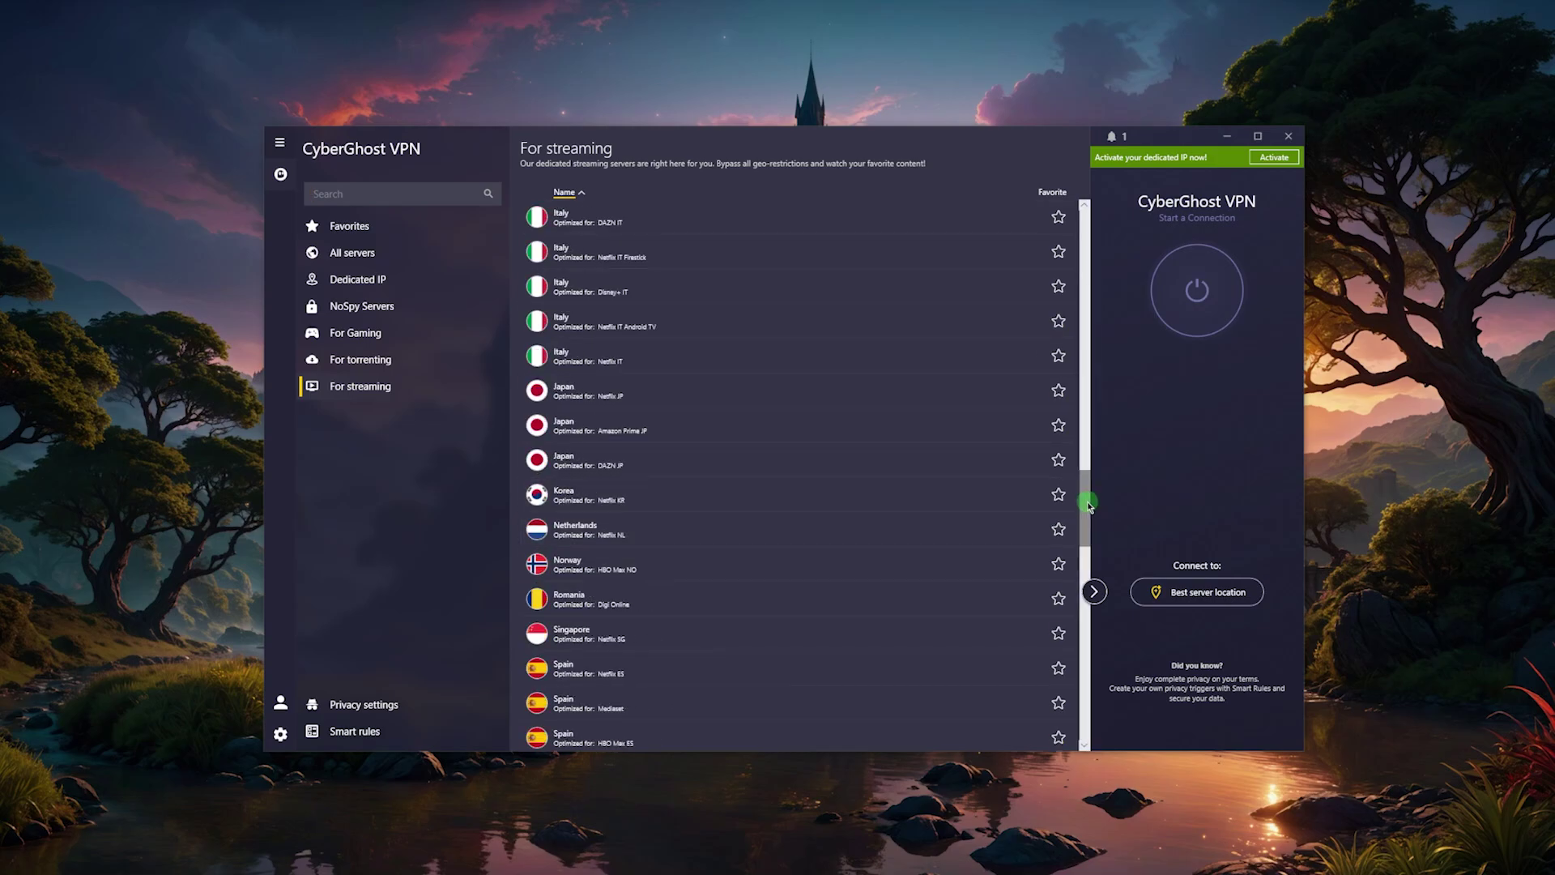
drag(1086, 496, 1060, 218)
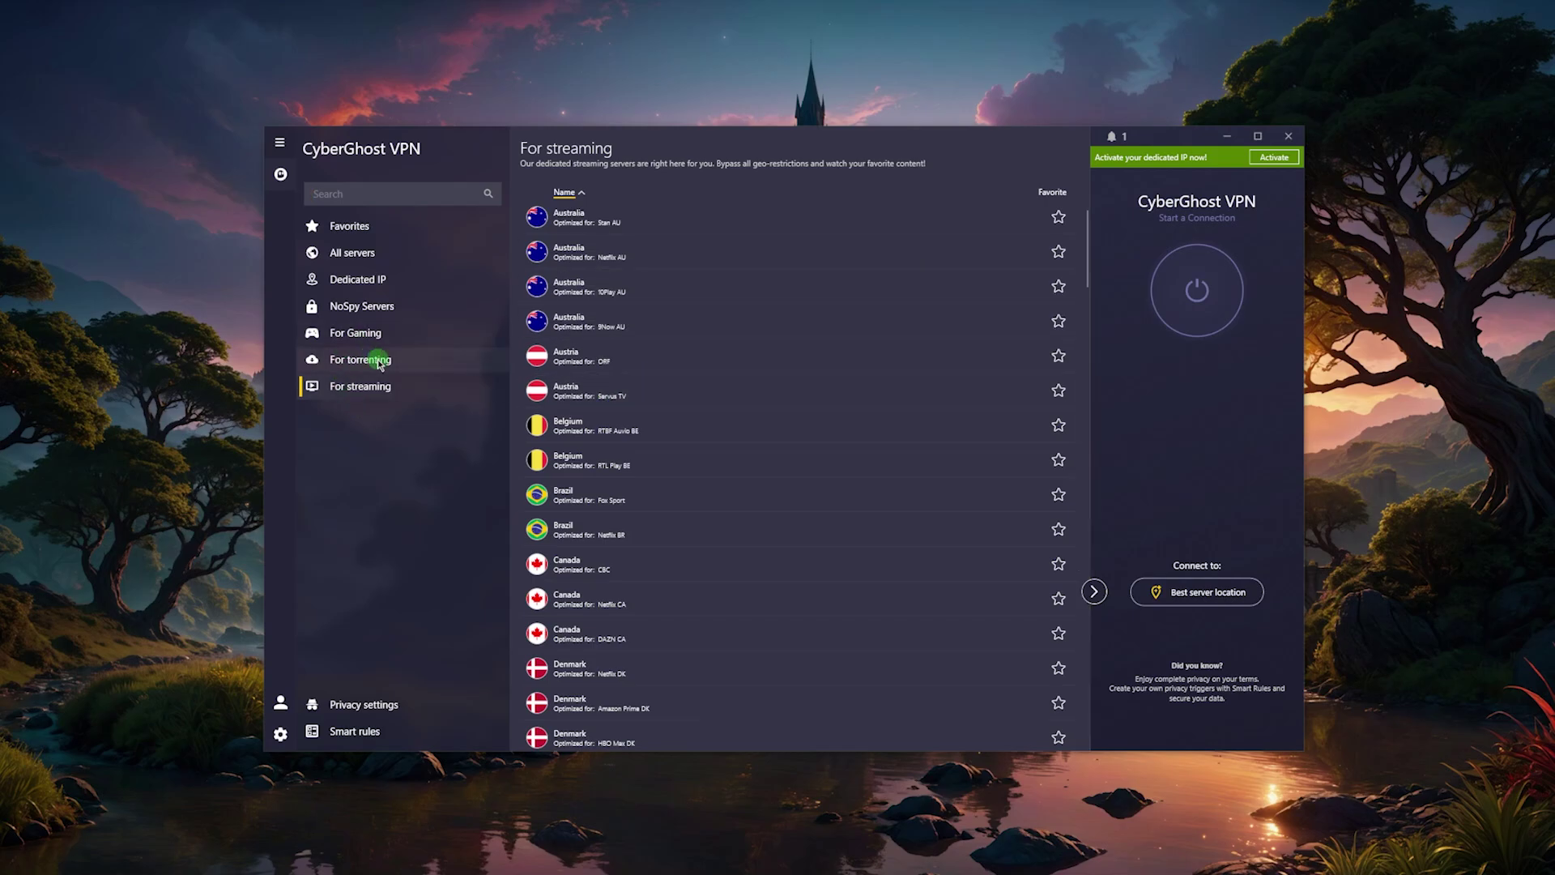
- Cycle through the torrenting, gaming and streaming lists, settling on torrenting servers sorted by distance
click(373, 333)
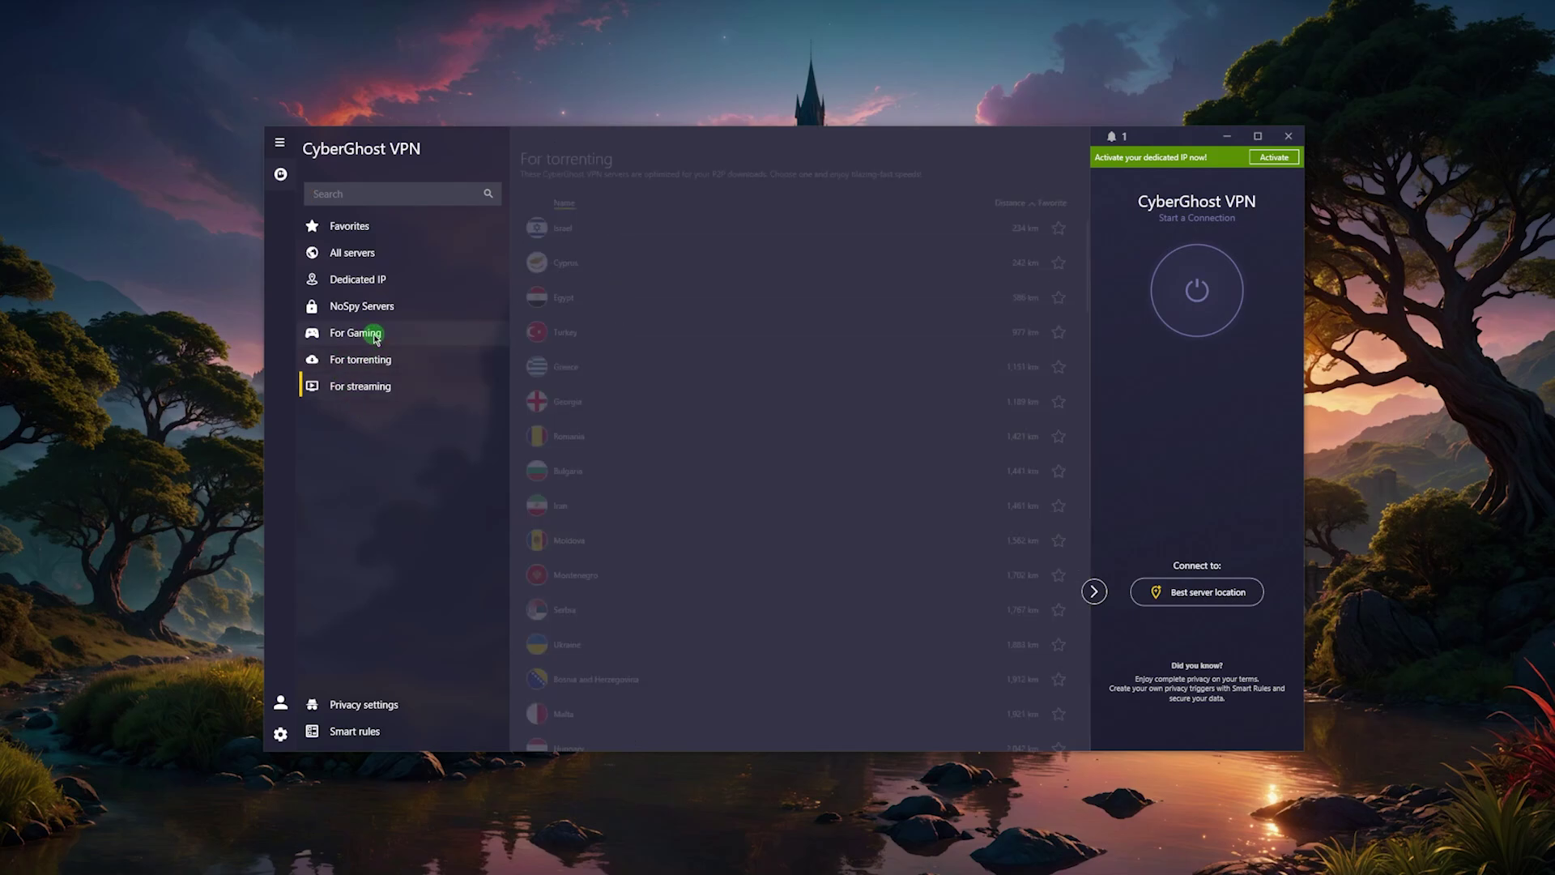
click(371, 387)
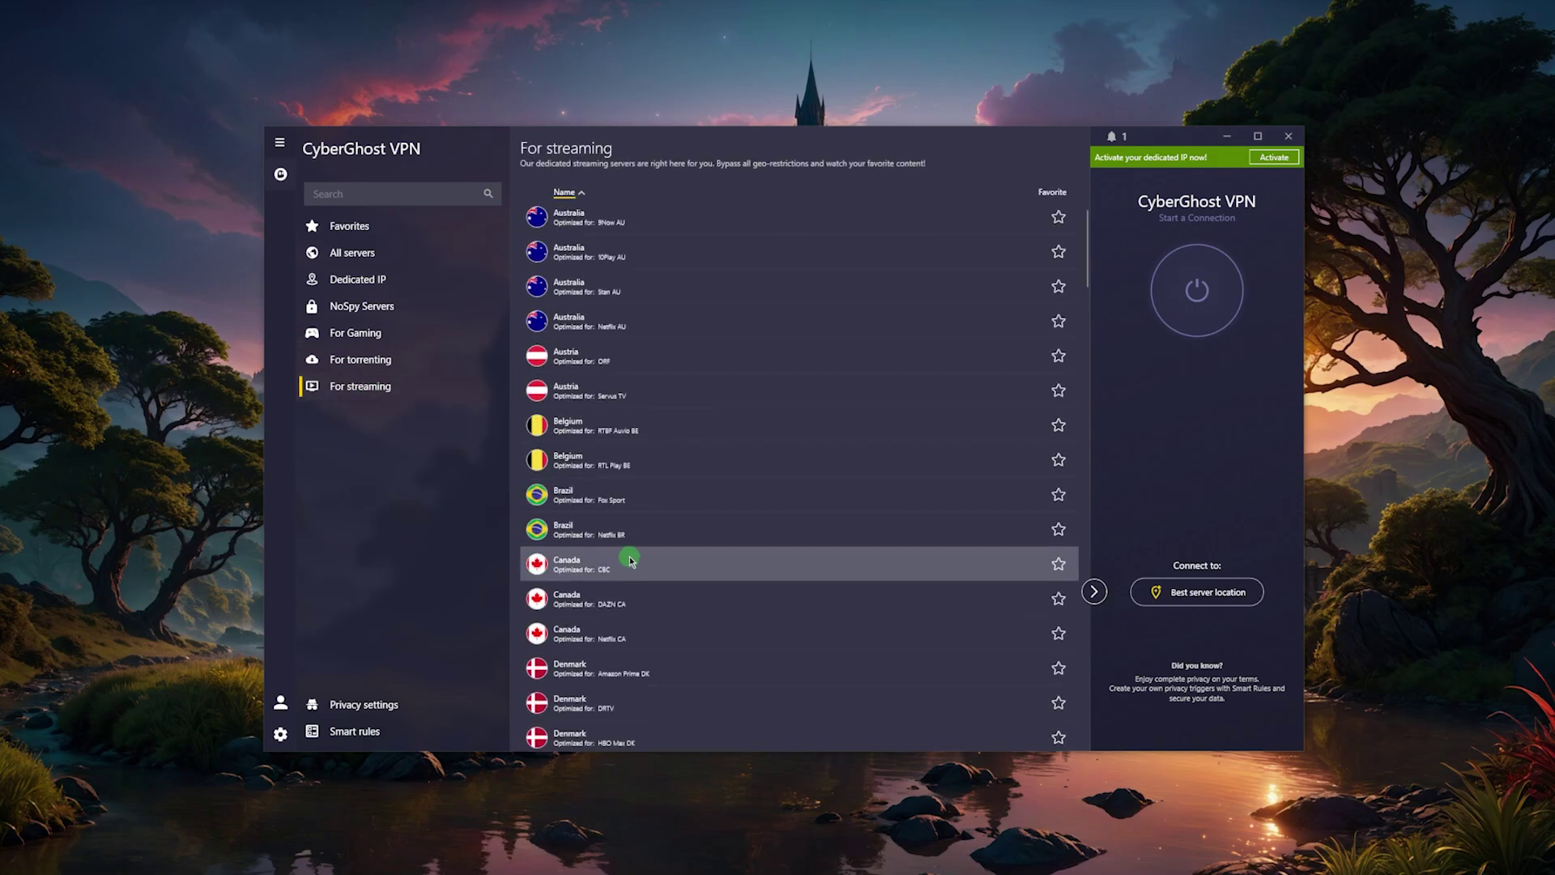
click(384, 359)
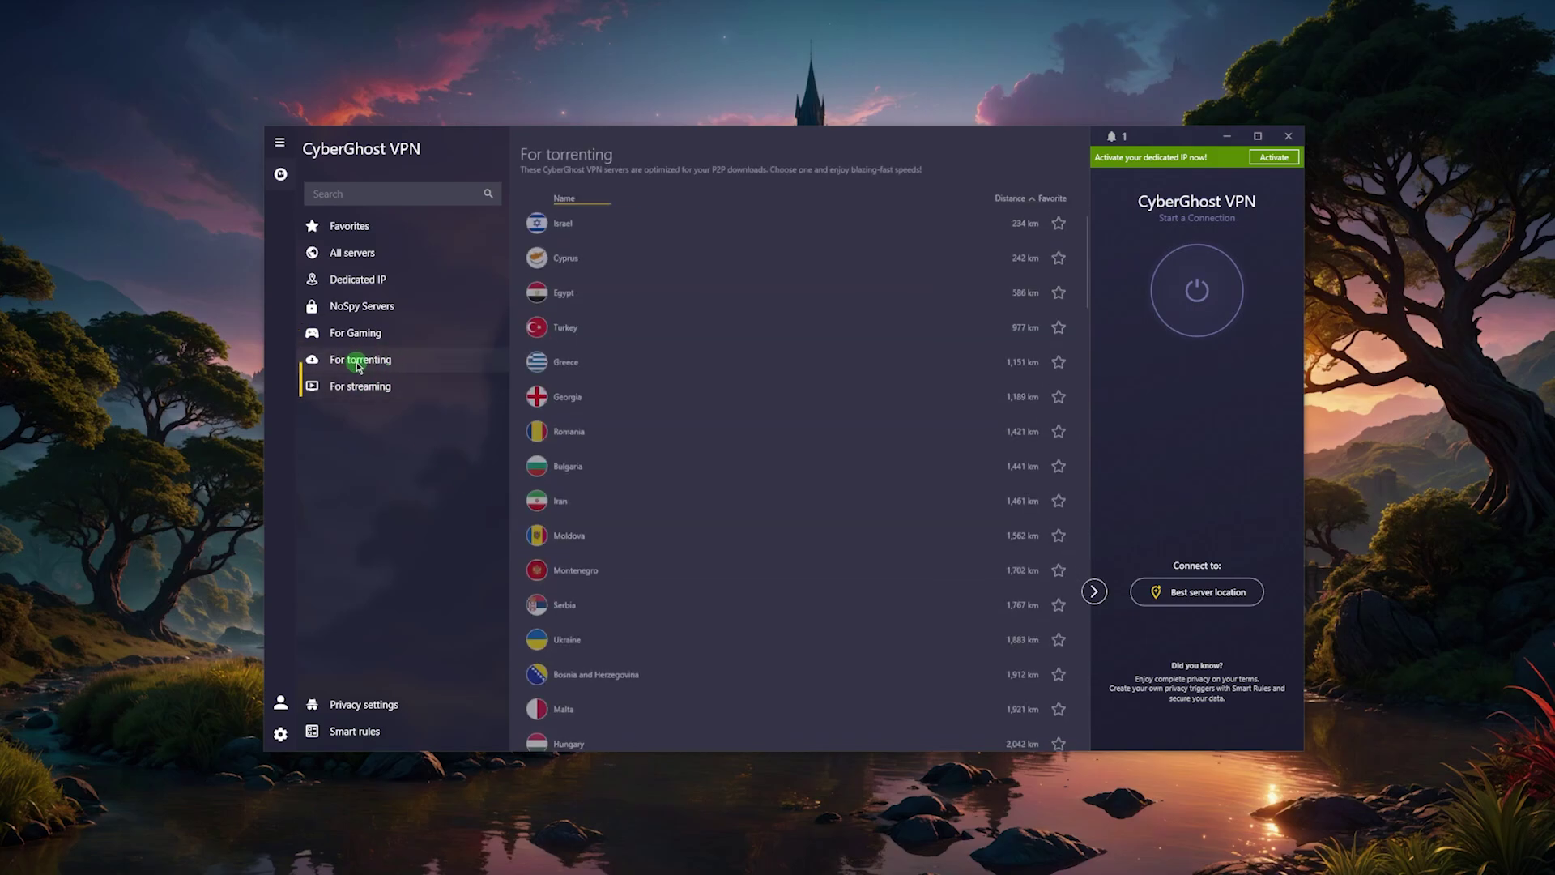
click(423, 397)
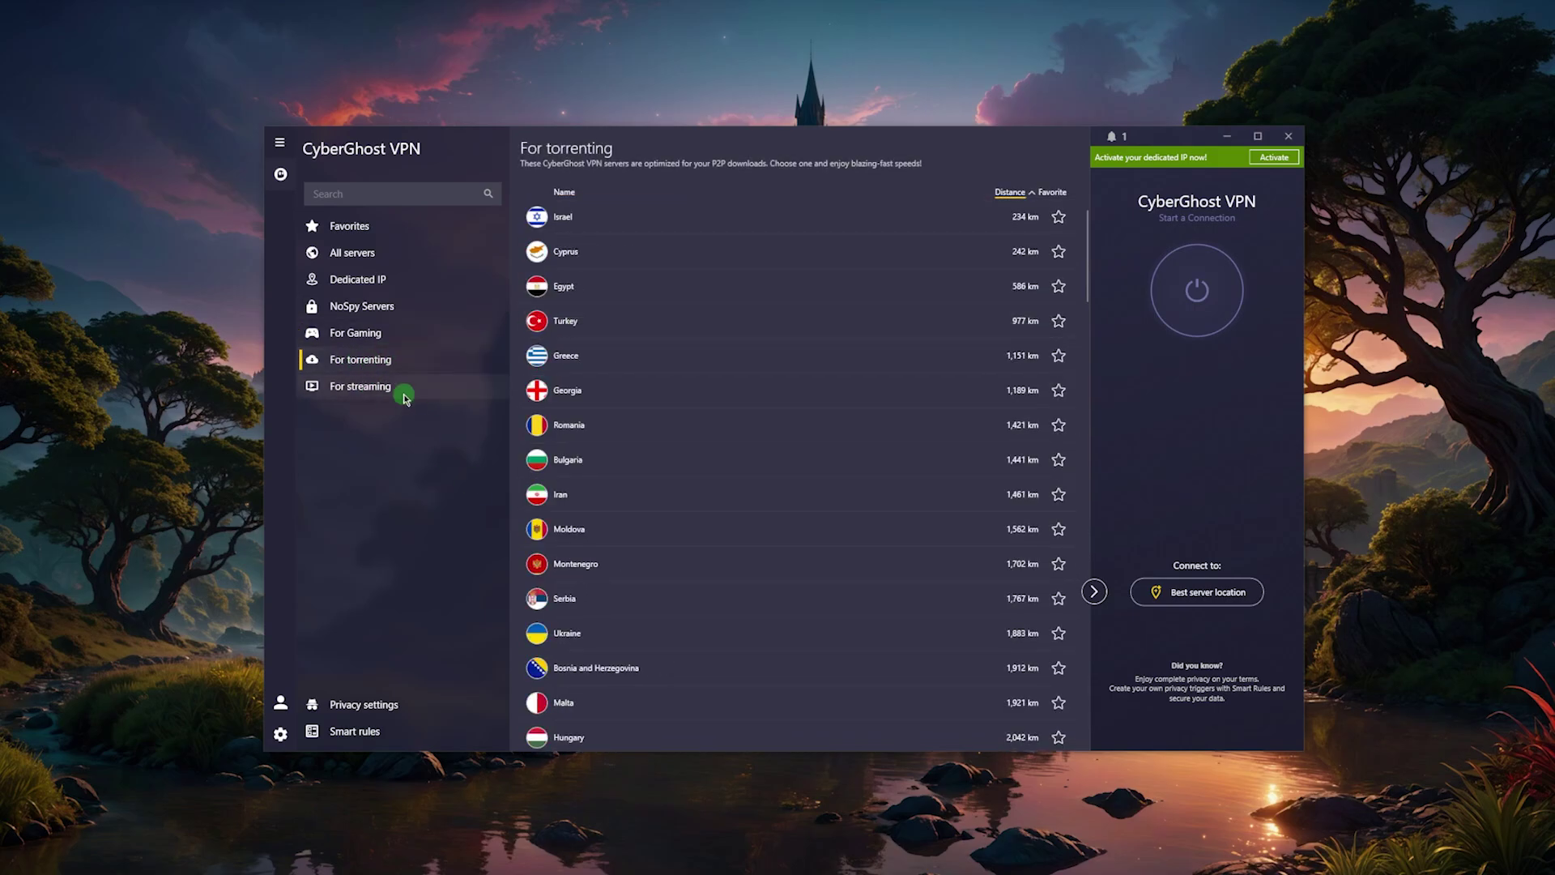
click(388, 362)
scroll(627, 457, up, 5)
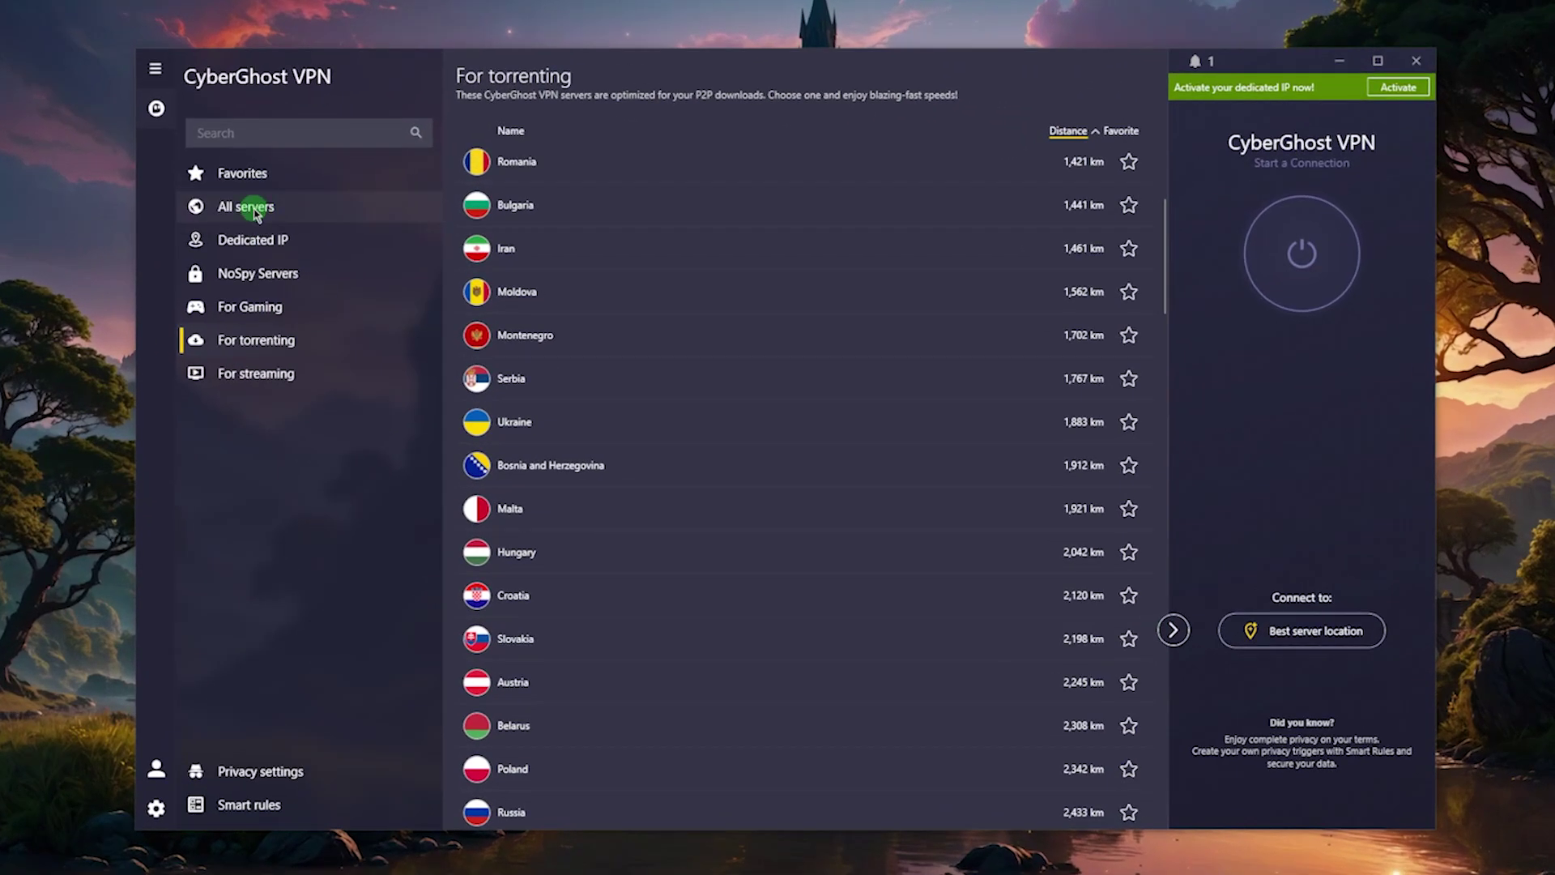
- Scroll the gaming servers list through the Frankfurt, Paris, New York and London entries with ping and distance
click(249, 306)
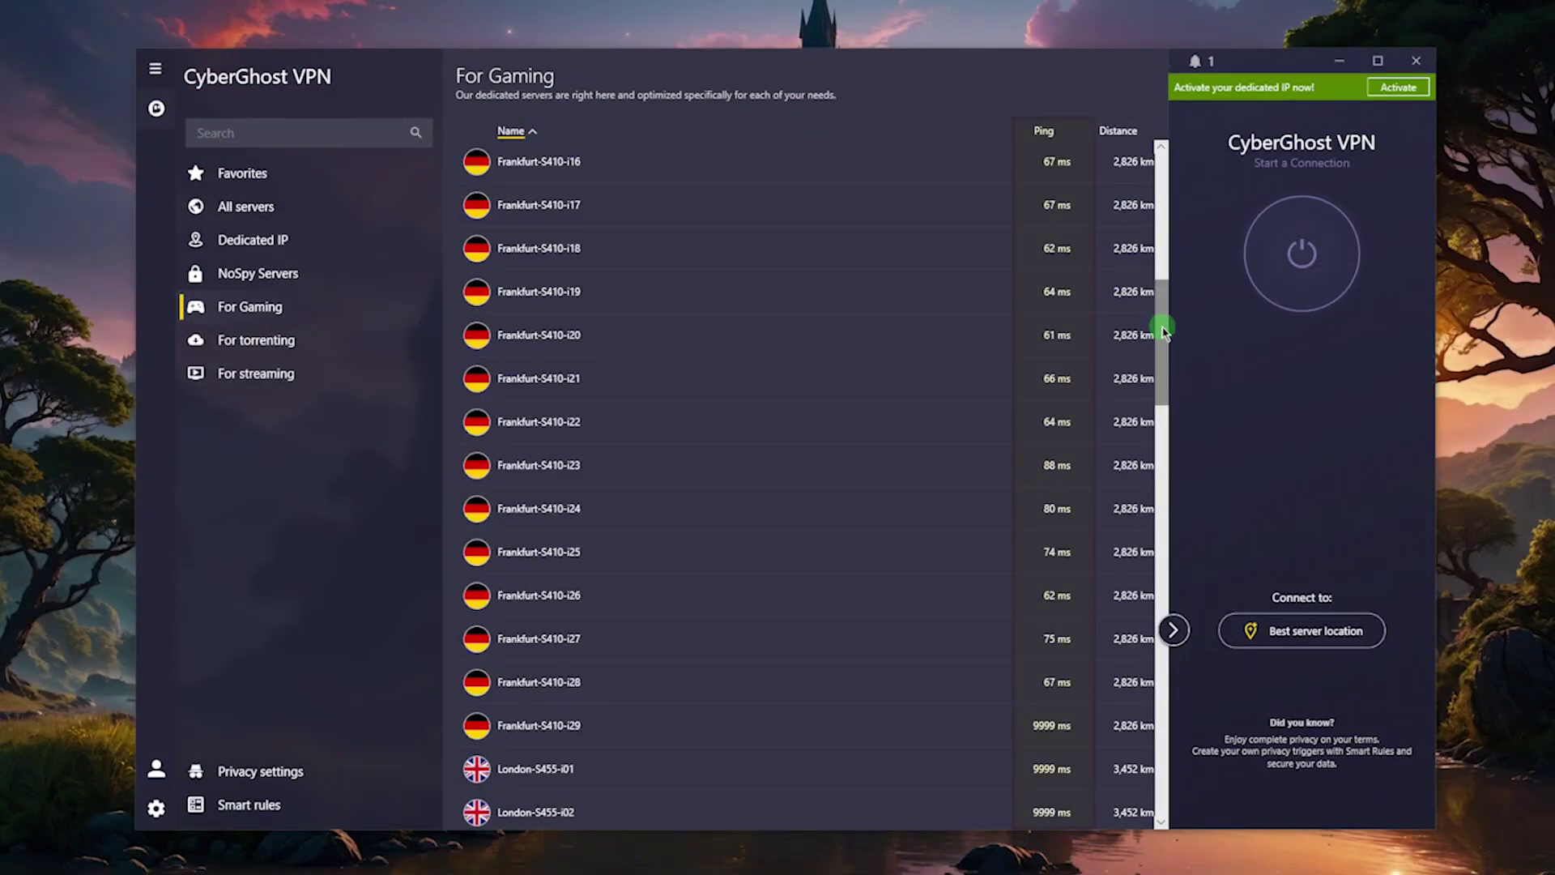
drag(1163, 330, 1192, 769)
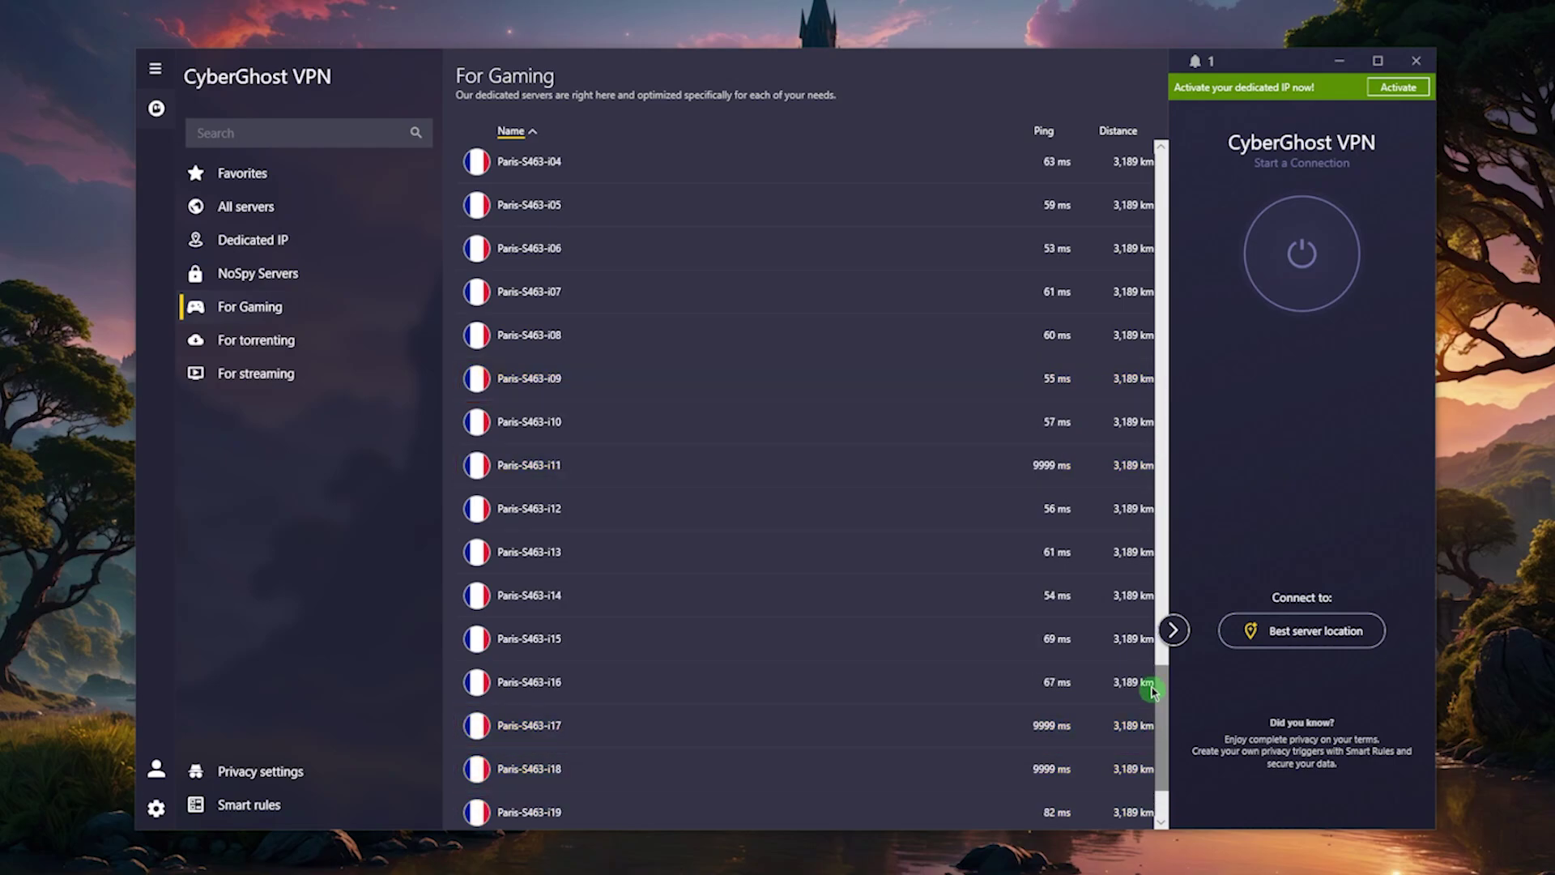
scroll(1145, 681, up, 8)
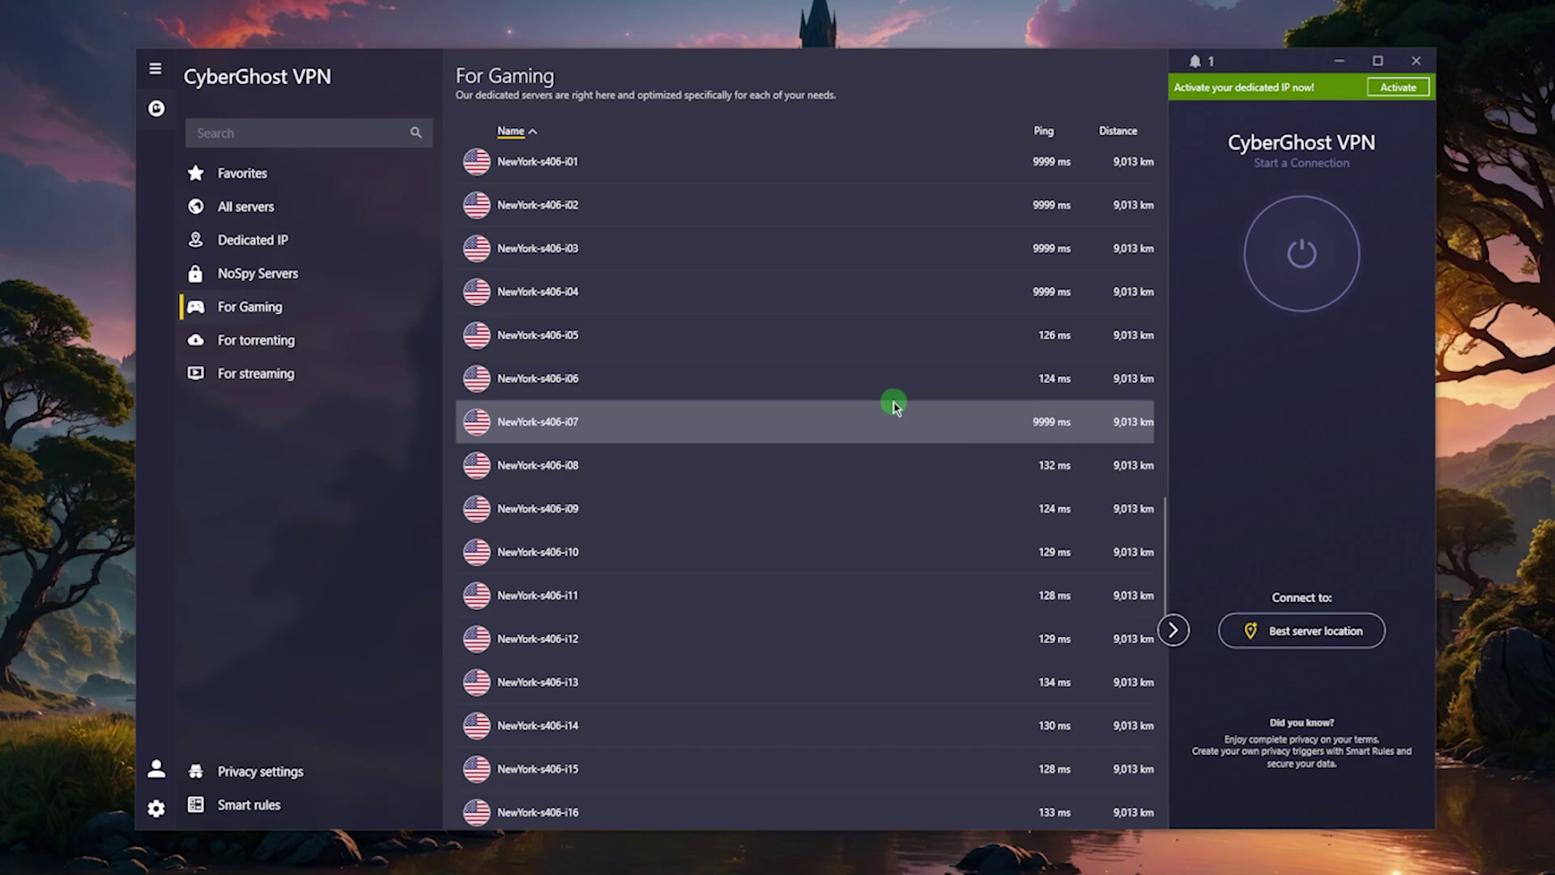
scroll(1082, 548, up, 3)
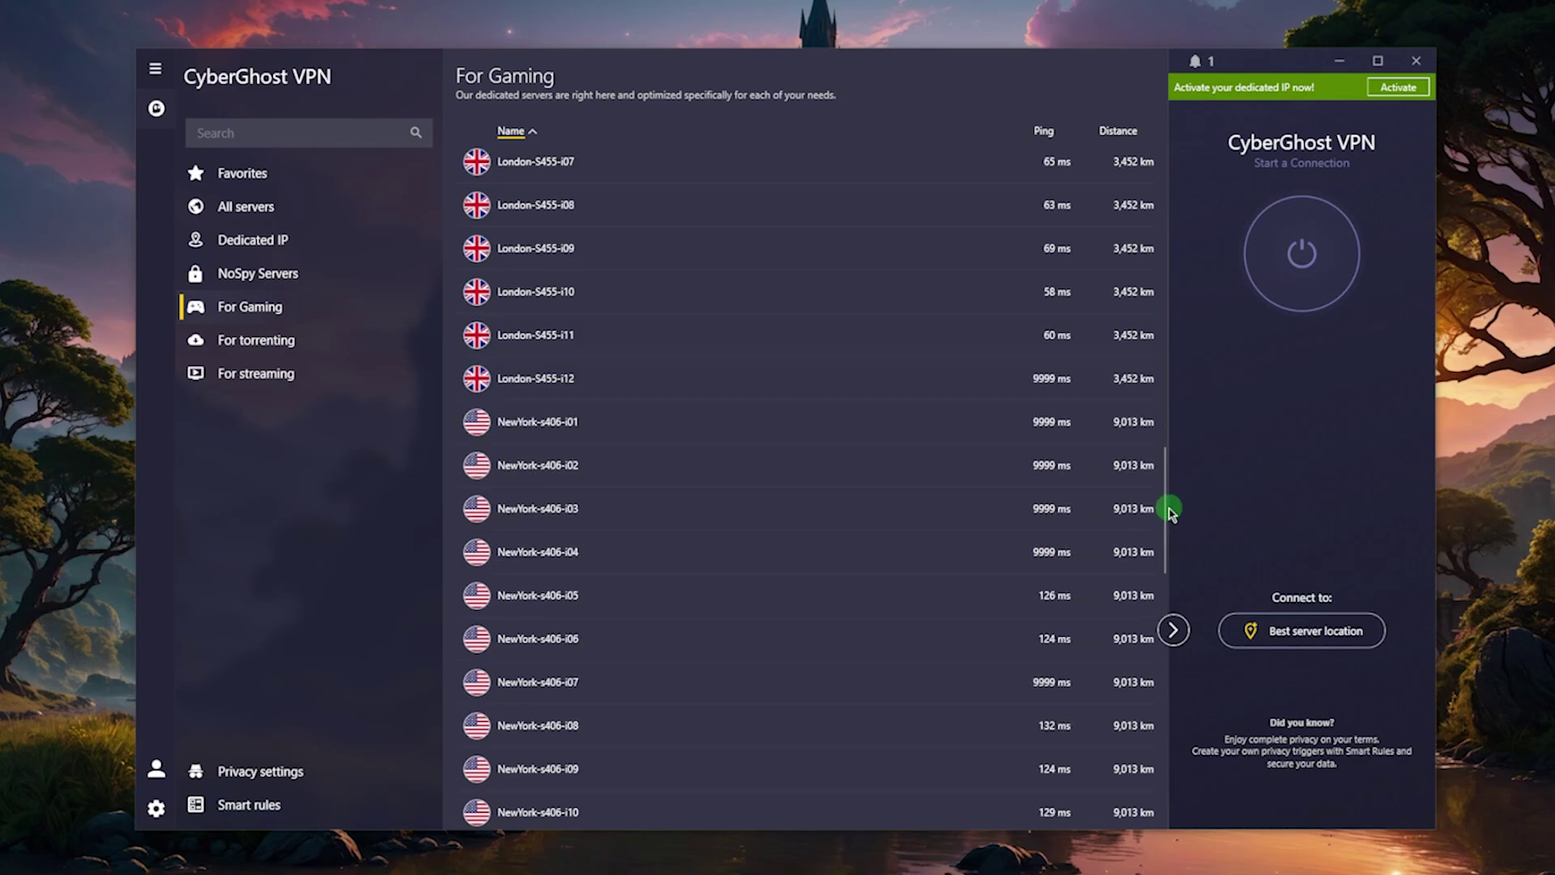
drag(1167, 507, 1156, 283)
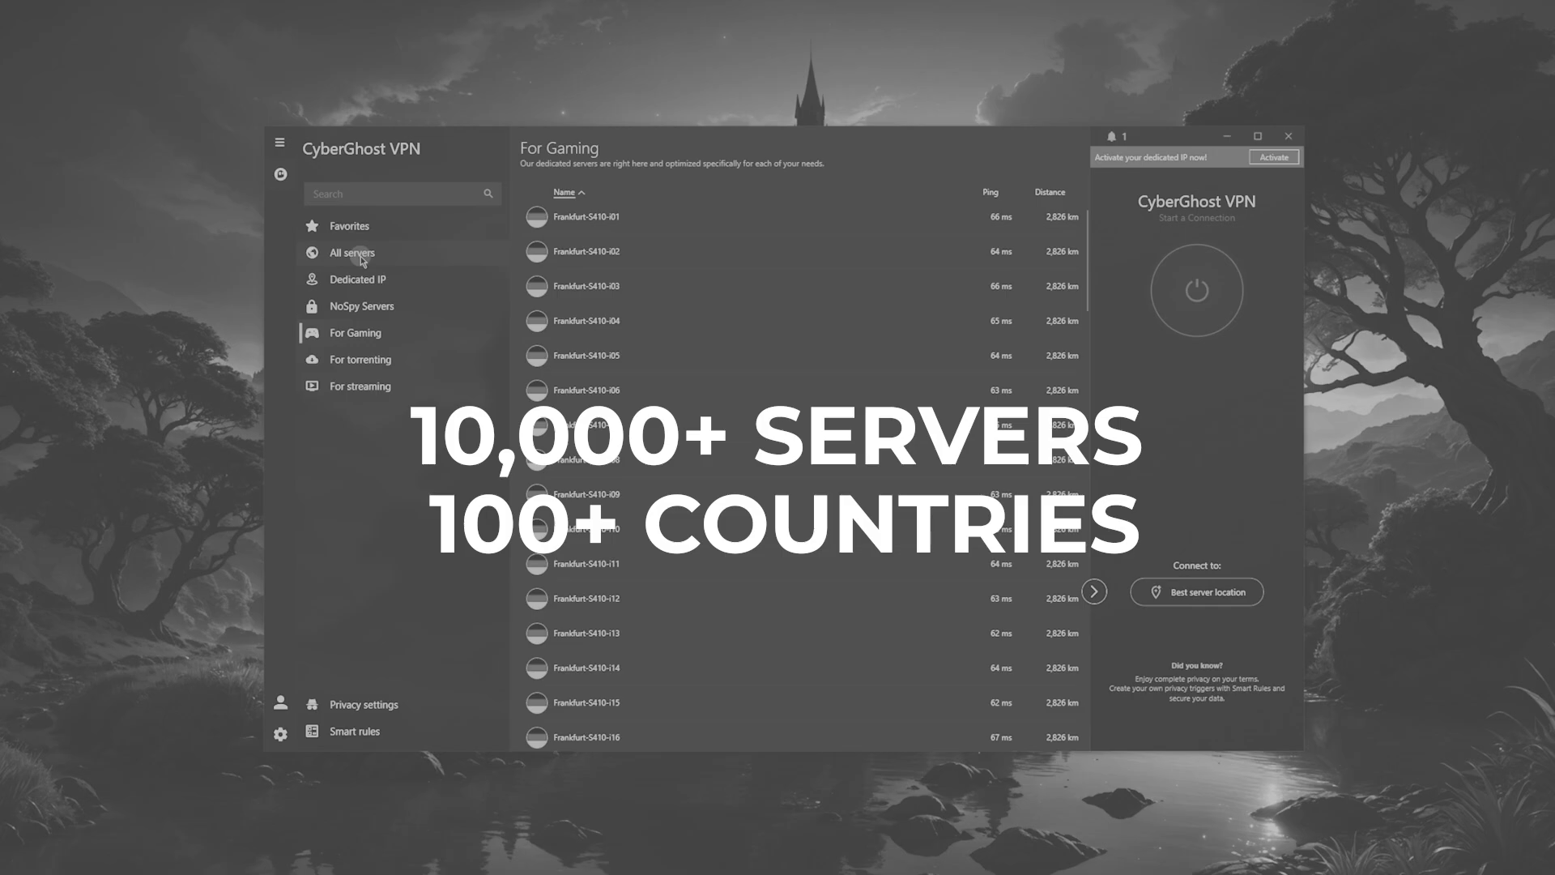
- Show All servers and scroll the alphabetical country list starting from Albania and Algeria
click(361, 256)
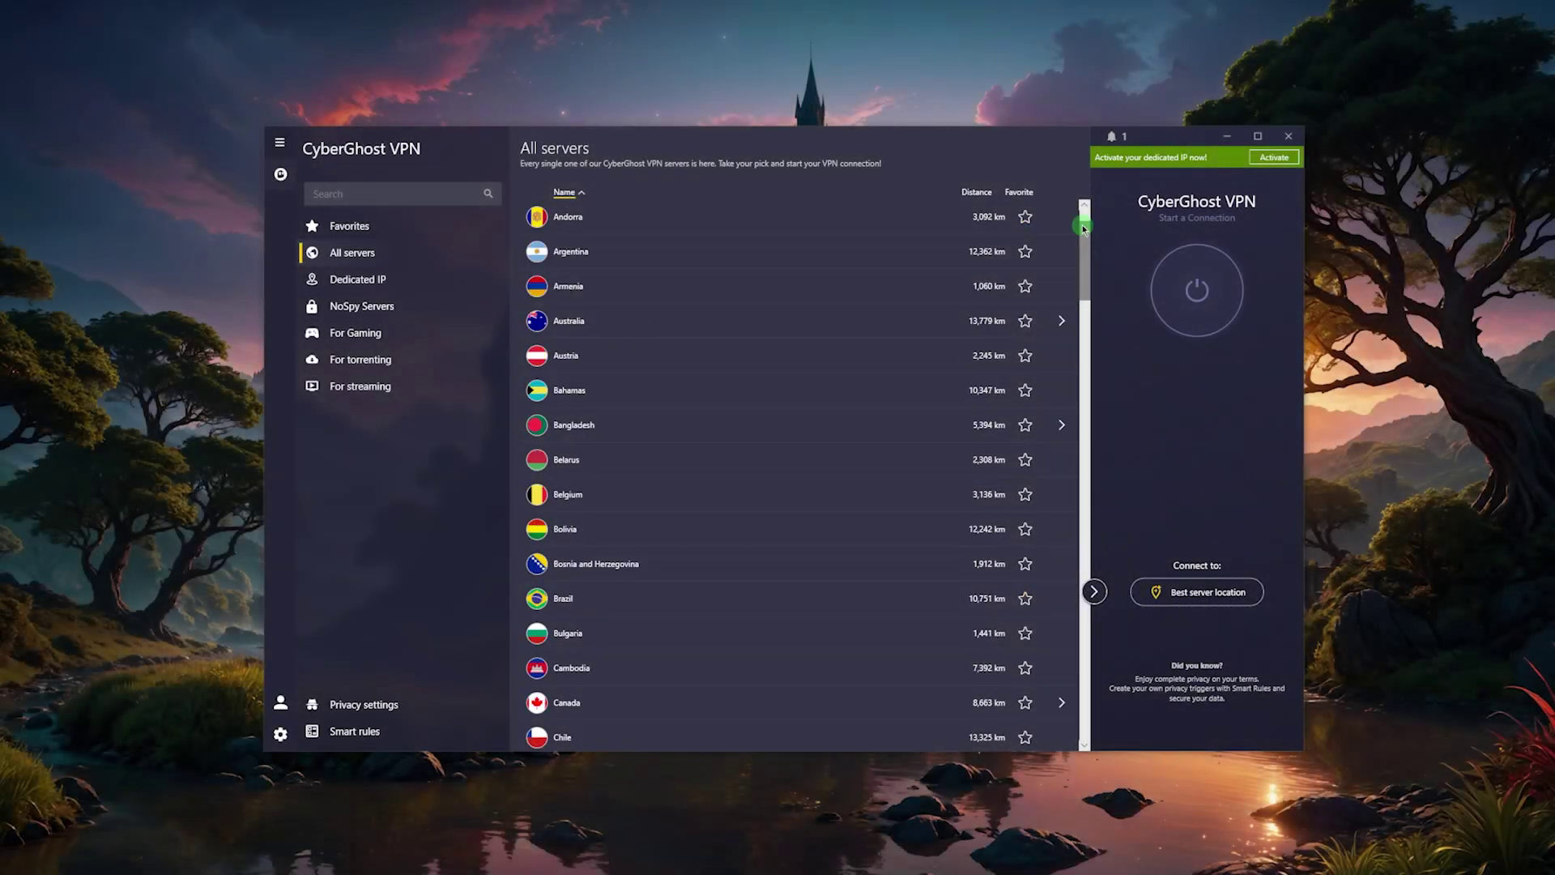
drag(1086, 242, 1077, 363)
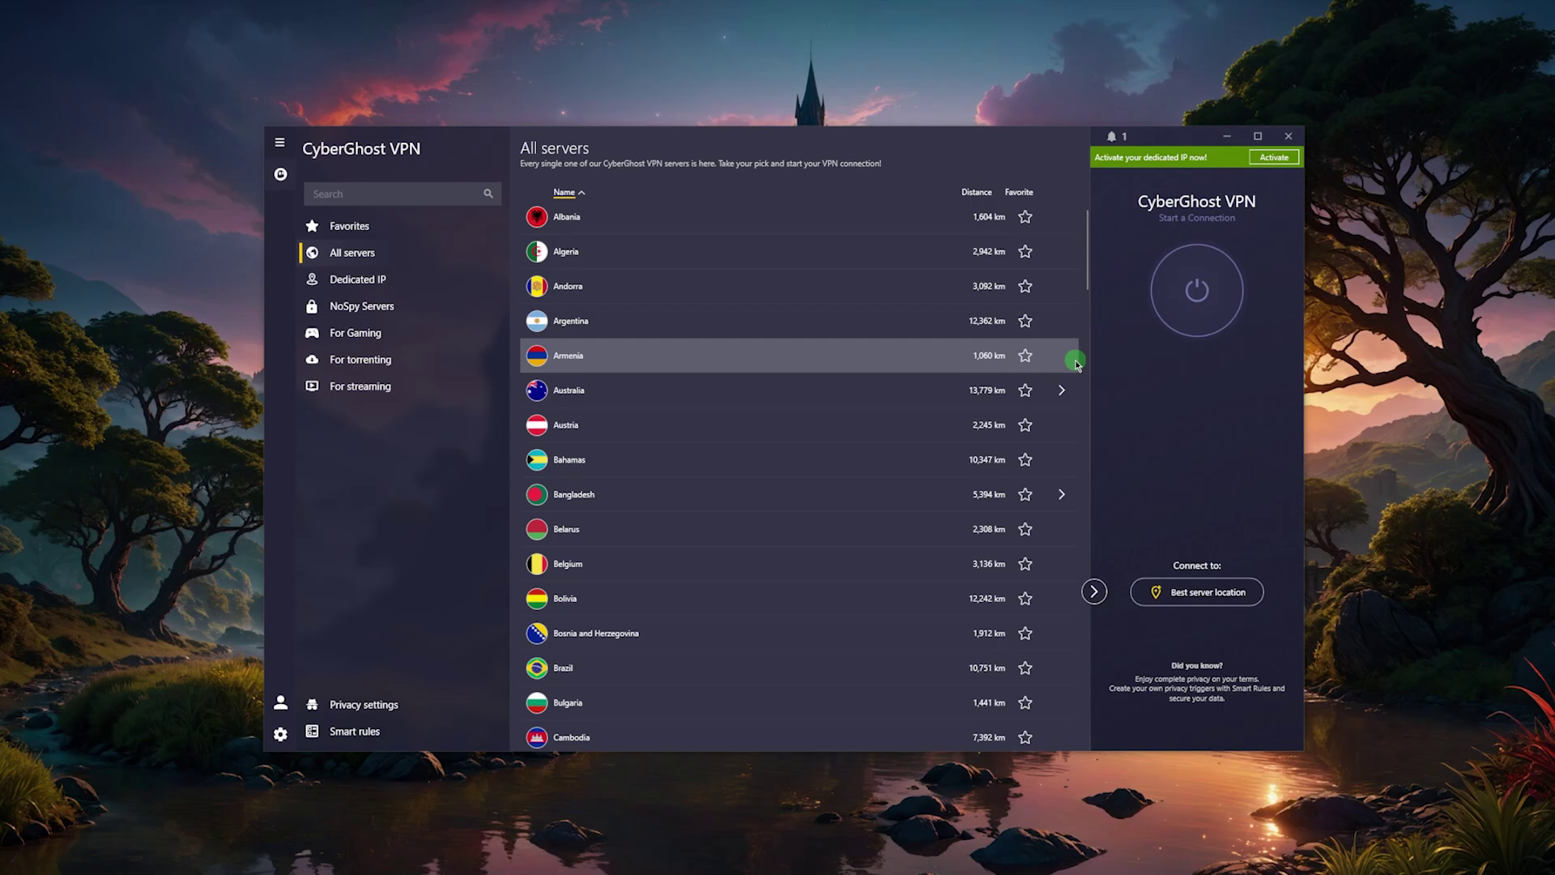
- In the connection settings, switch the VPN protocol to Automatic selection
click(280, 735)
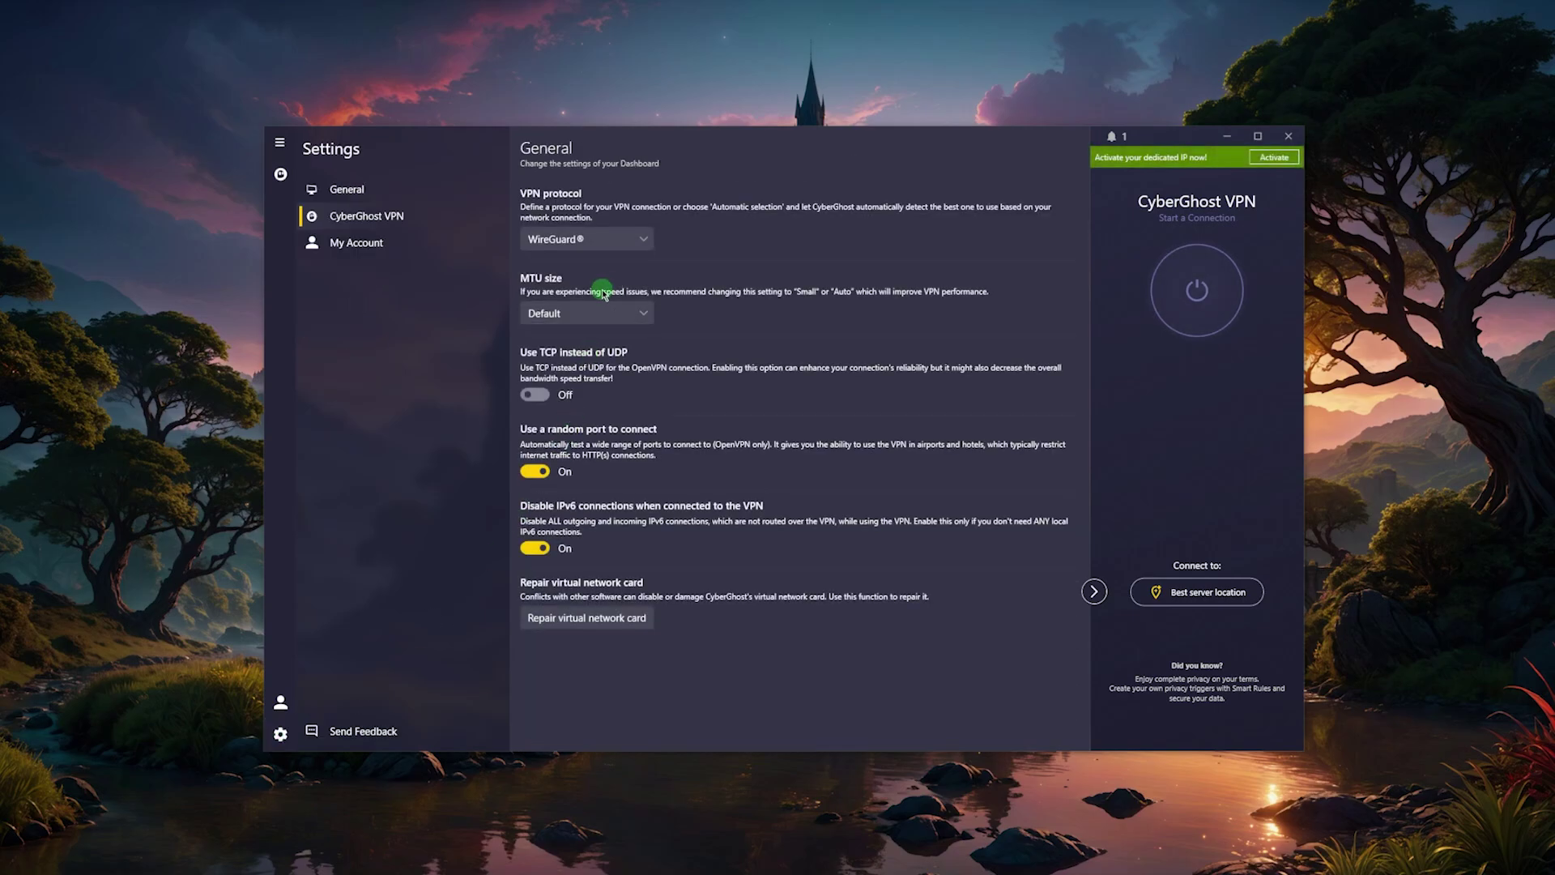
click(596, 240)
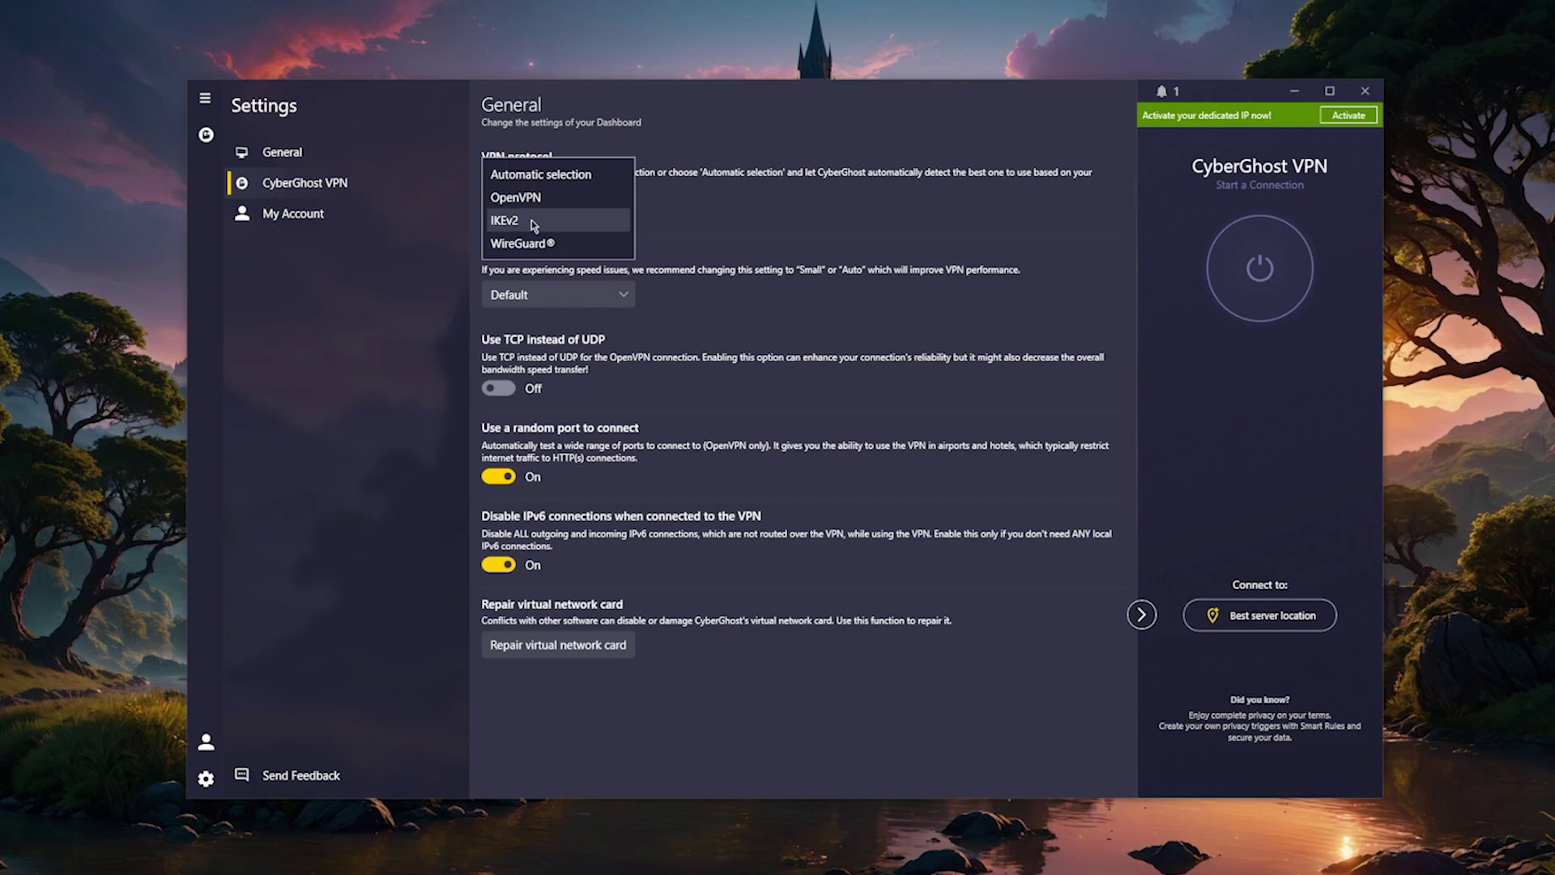
click(515, 175)
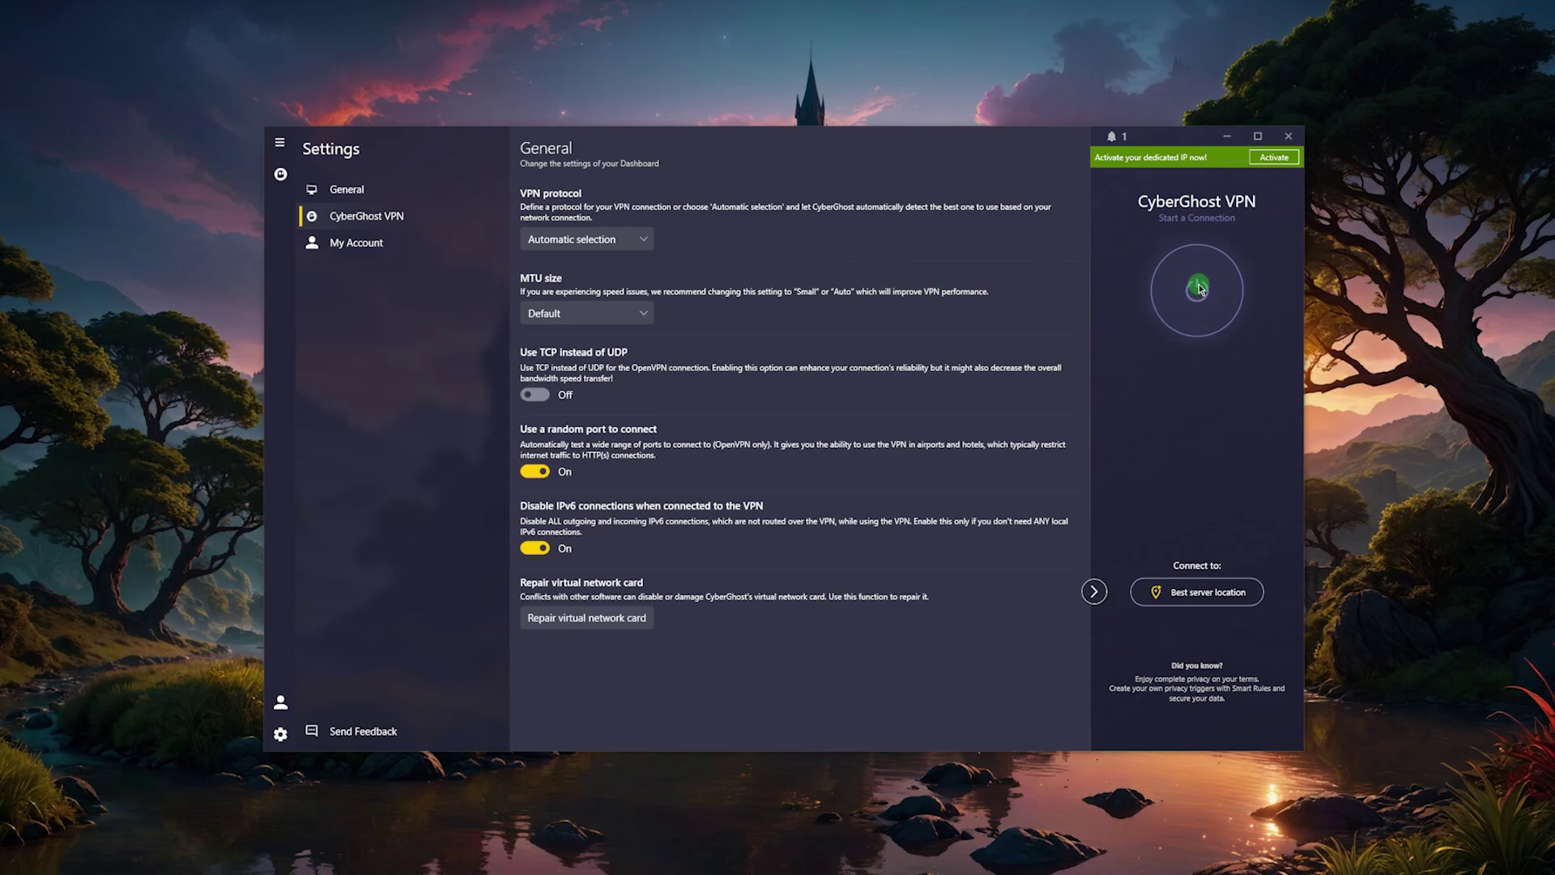
- Set the VPN protocol back to WireGuard, leaving MTU size at Default
click(599, 239)
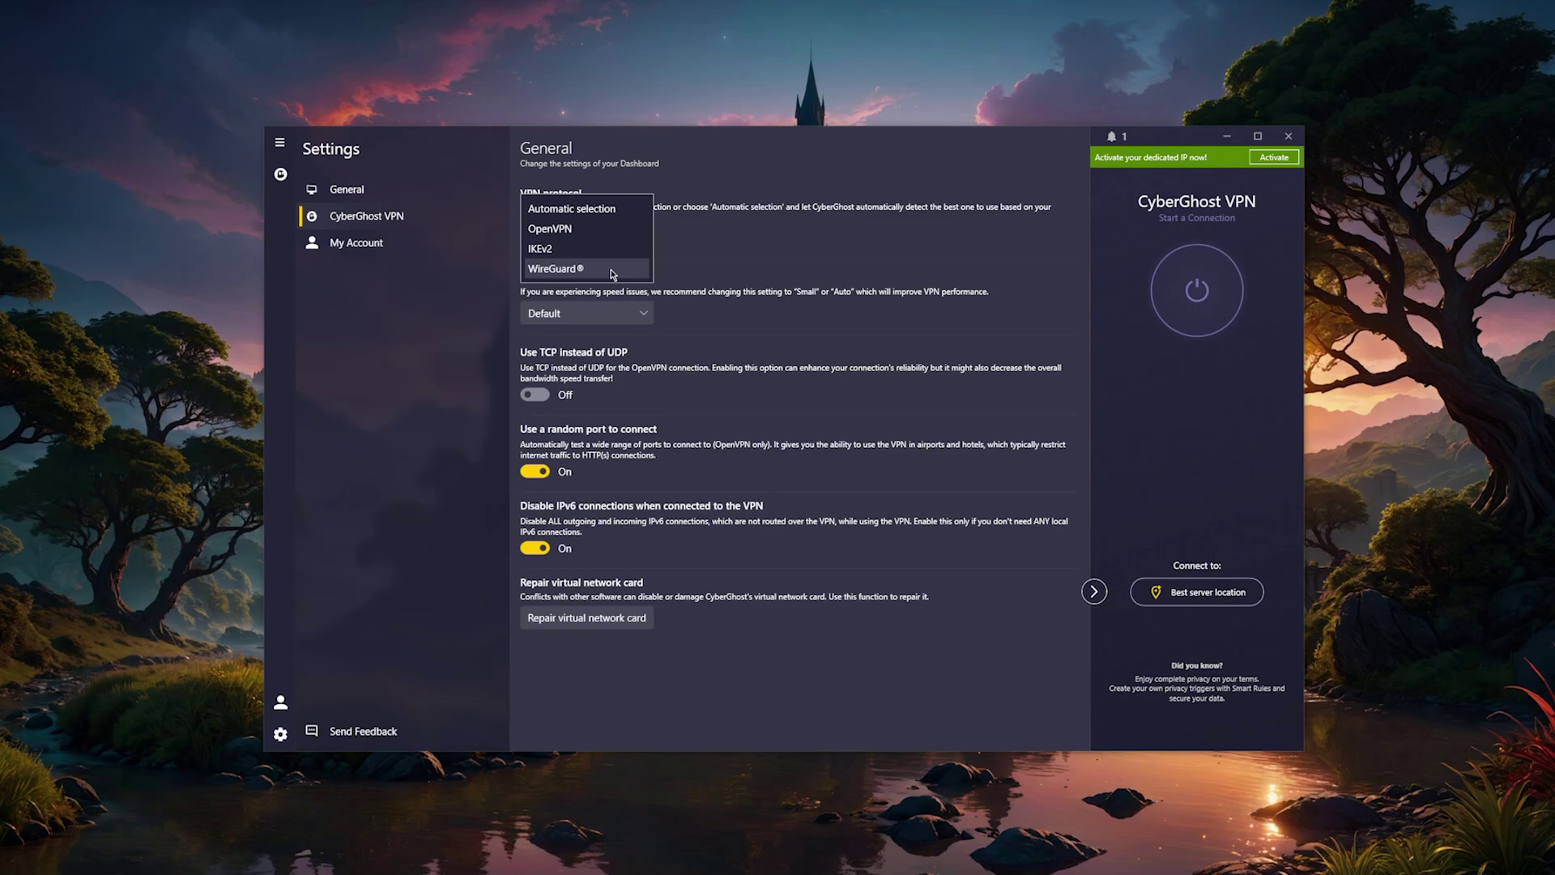
click(791, 266)
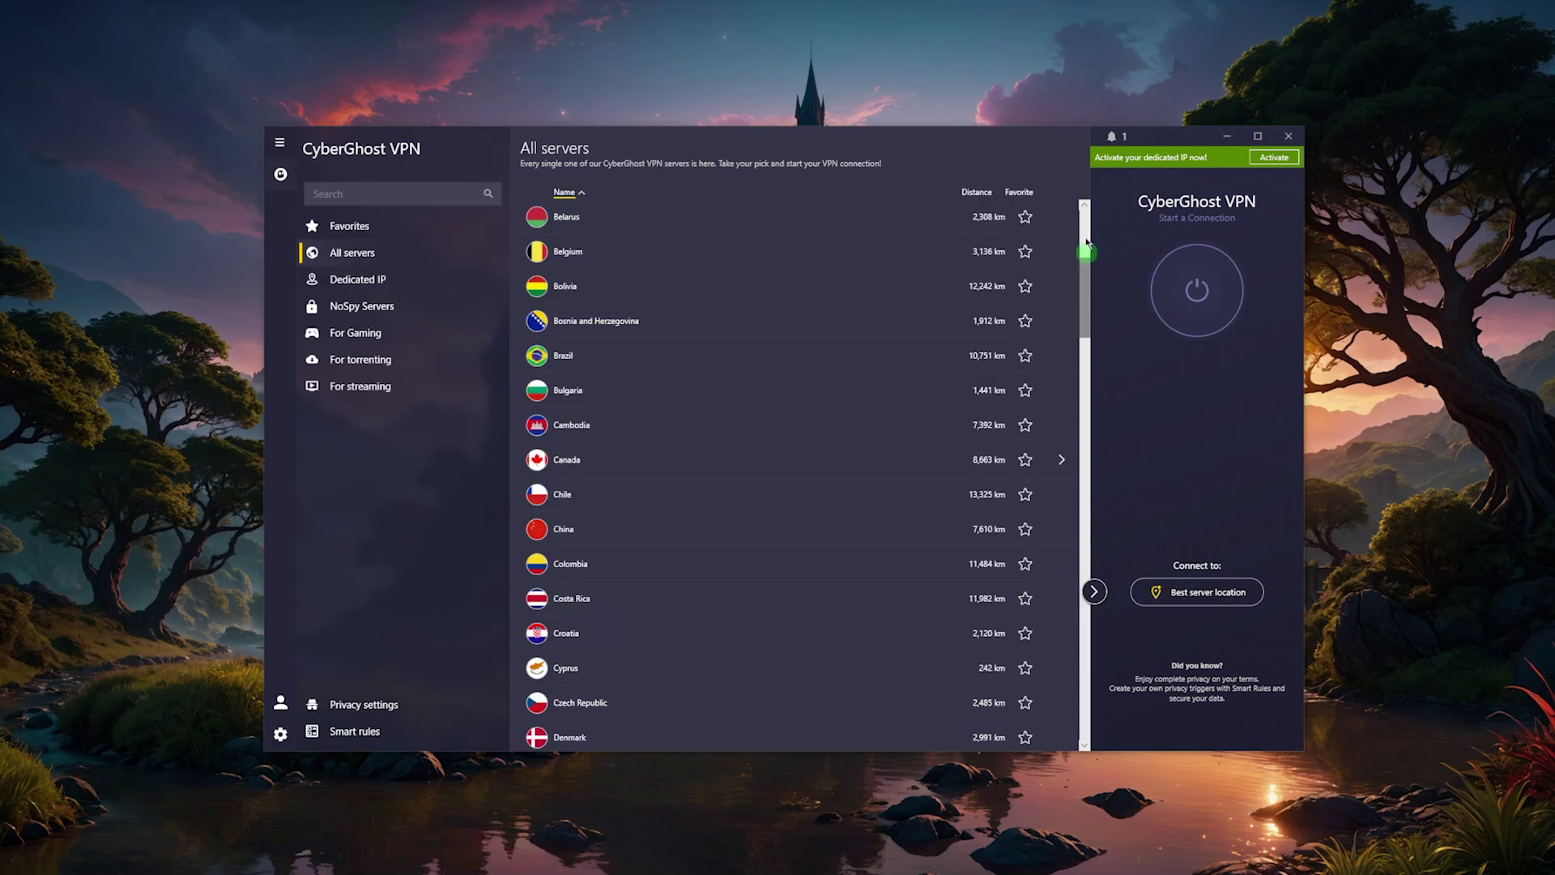
drag(1086, 295, 1086, 261)
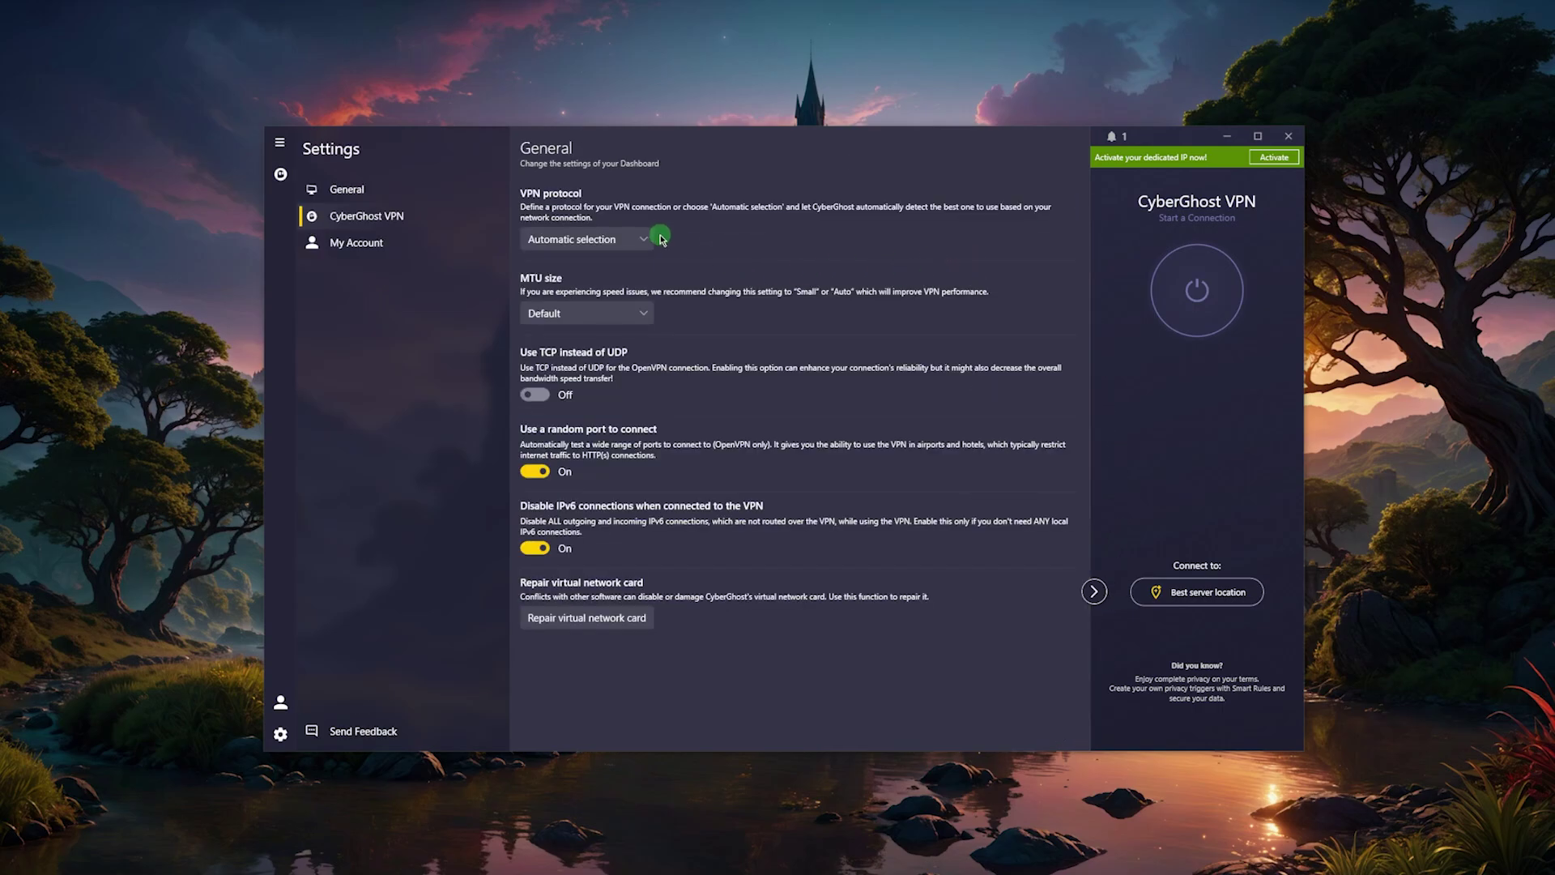
click(658, 238)
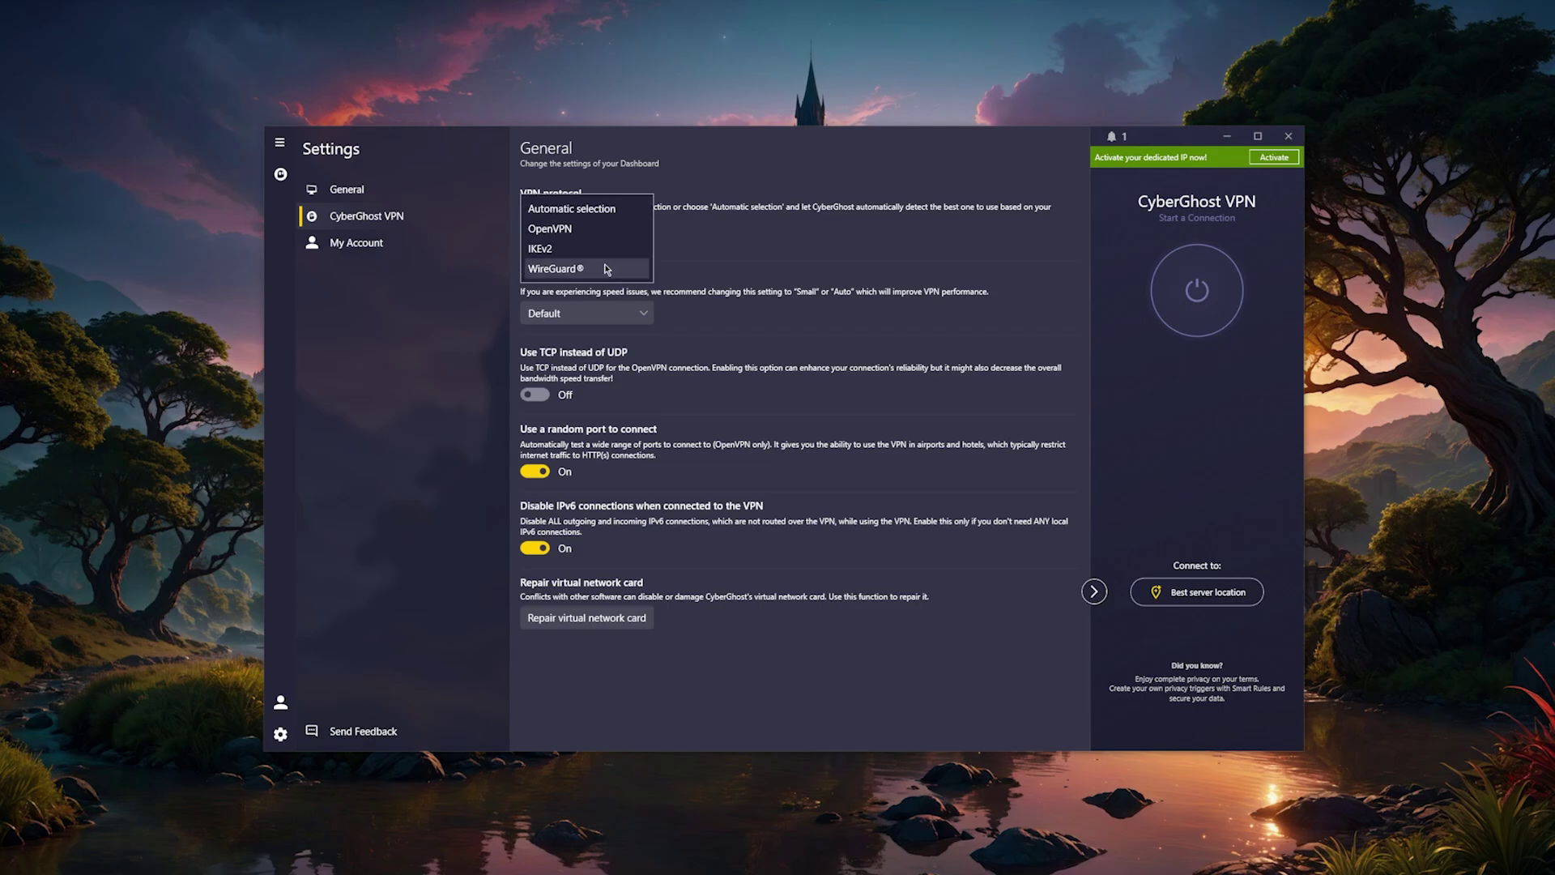
click(606, 269)
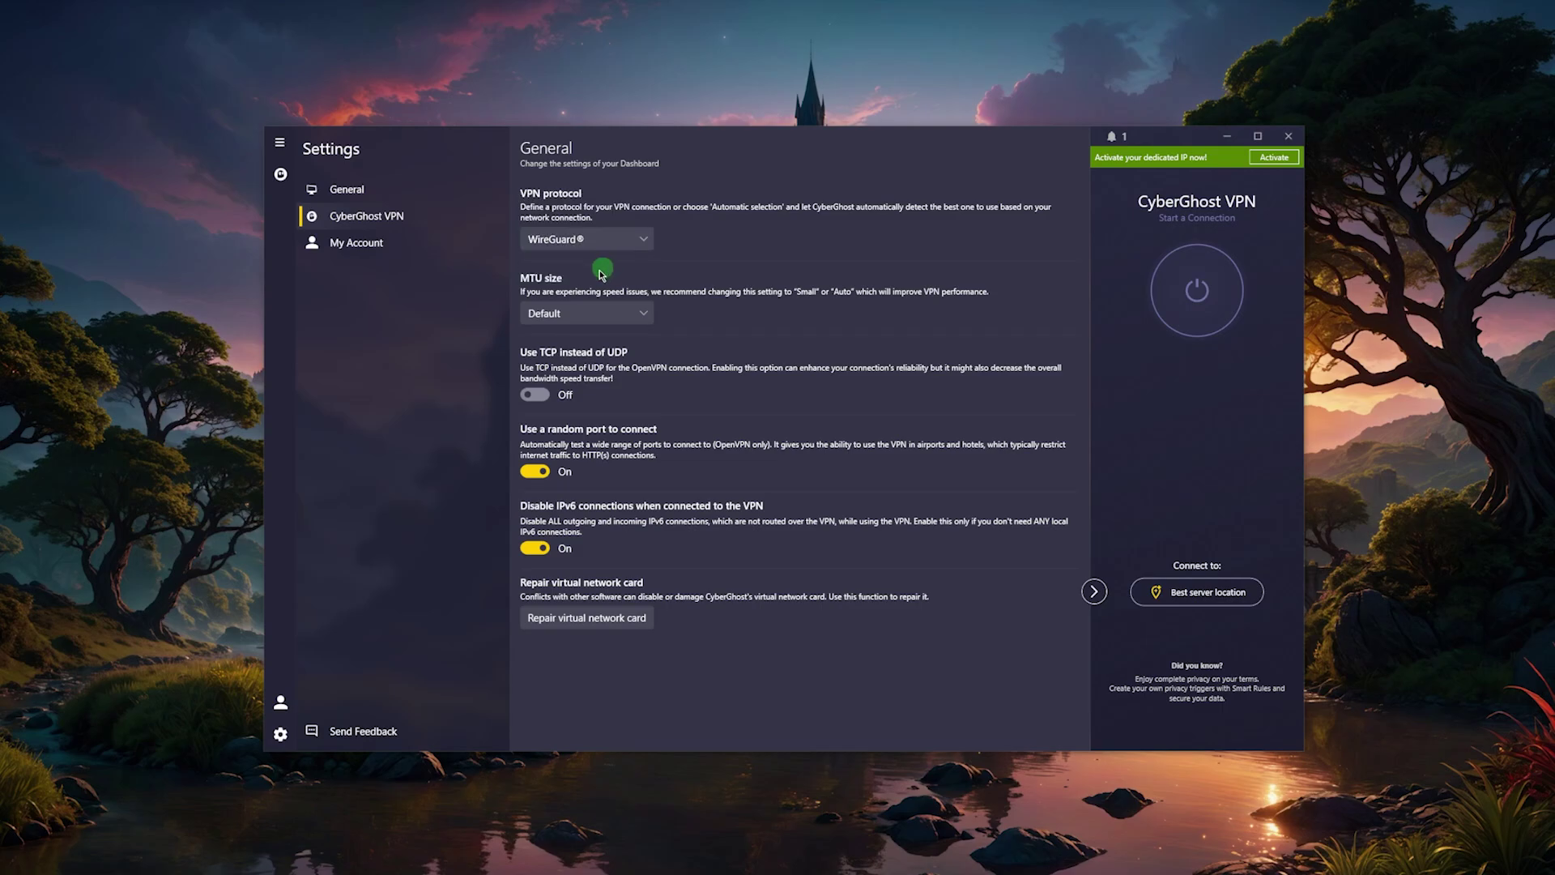
click(347, 189)
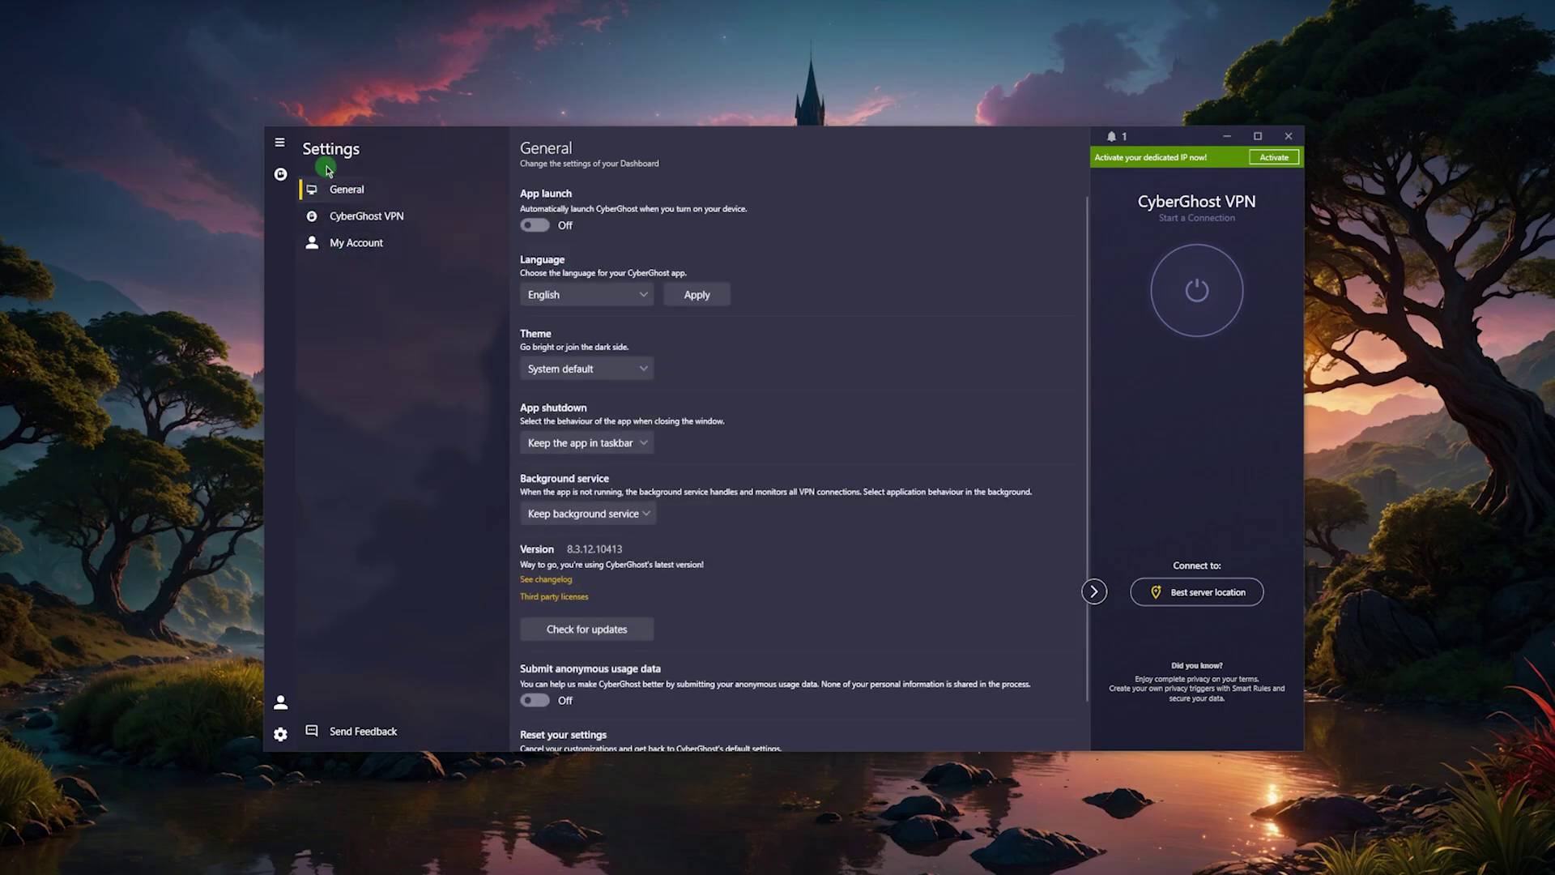
click(339, 216)
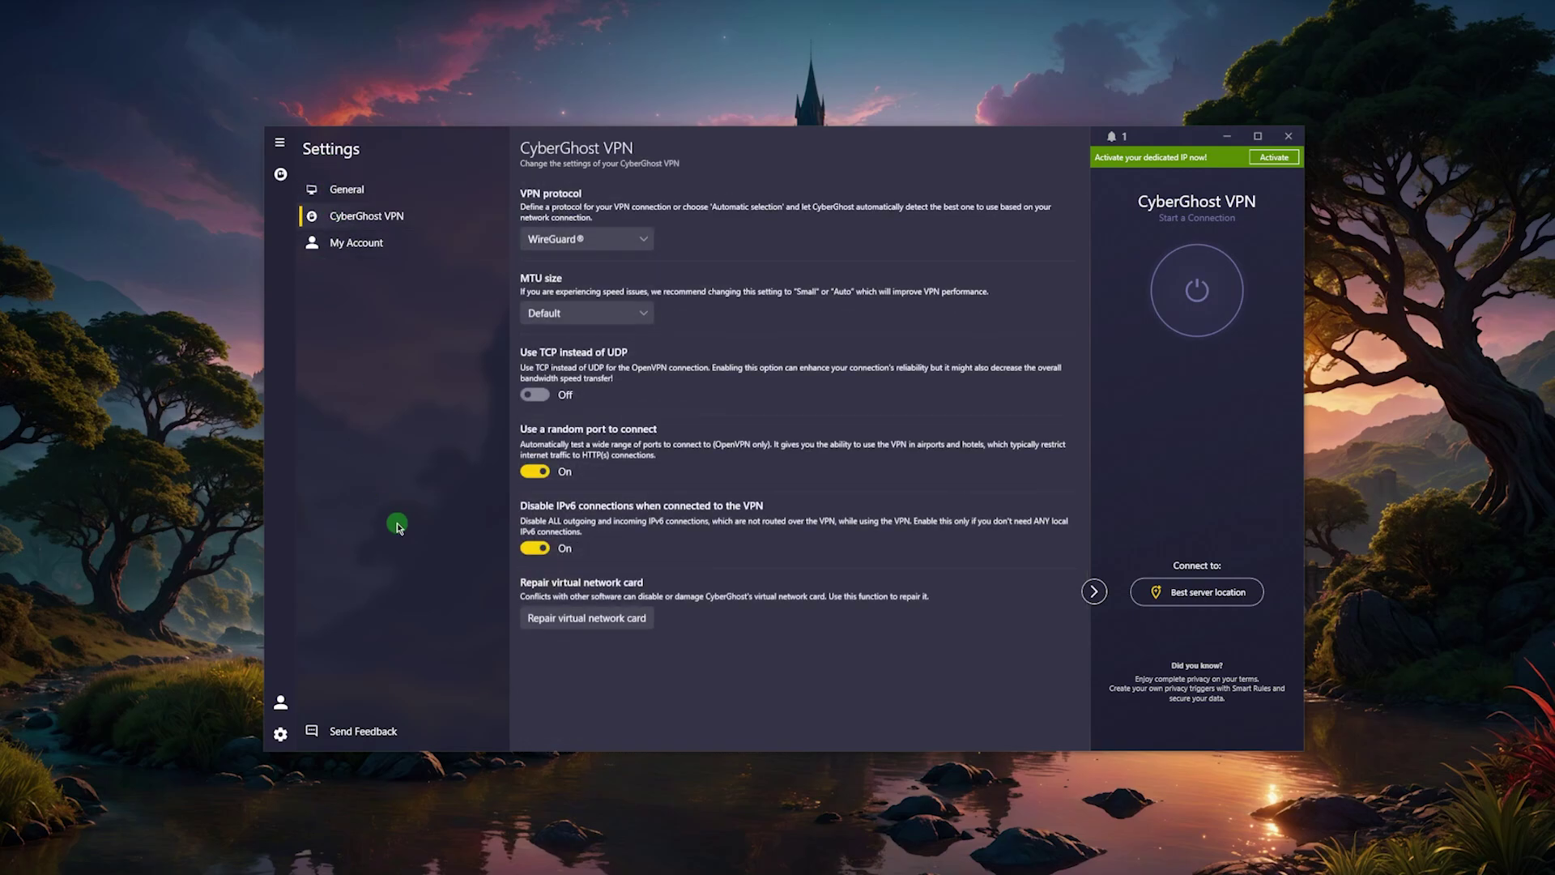
- Switch to the General section of the settings
click(282, 732)
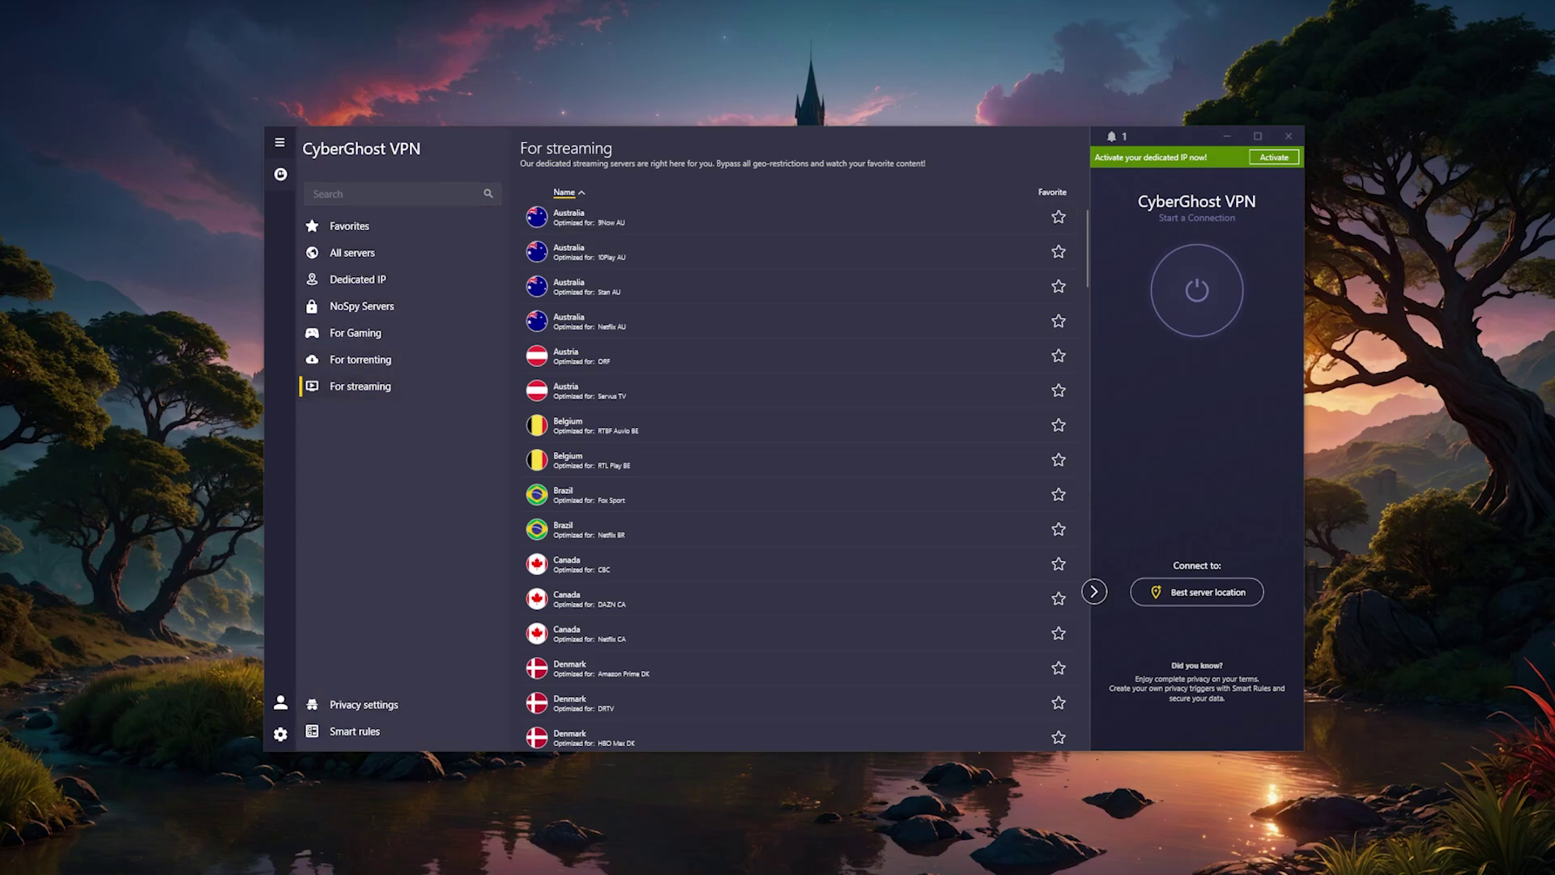
- Open Smart rules and view App rules, ending on Exceptions with website exceptions off
click(354, 730)
click(363, 704)
click(354, 730)
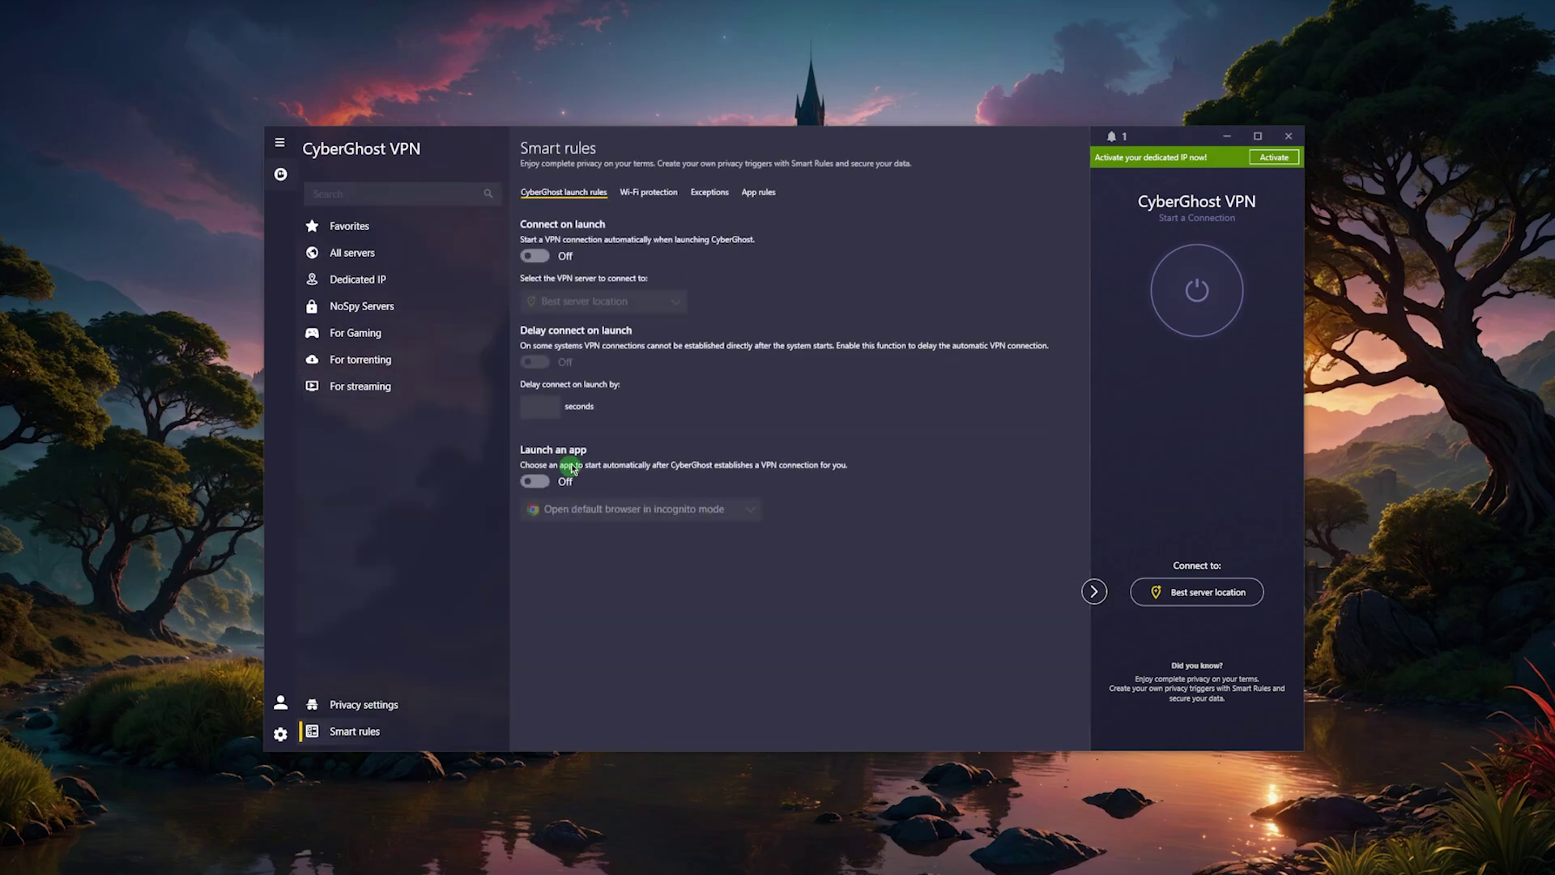
click(706, 194)
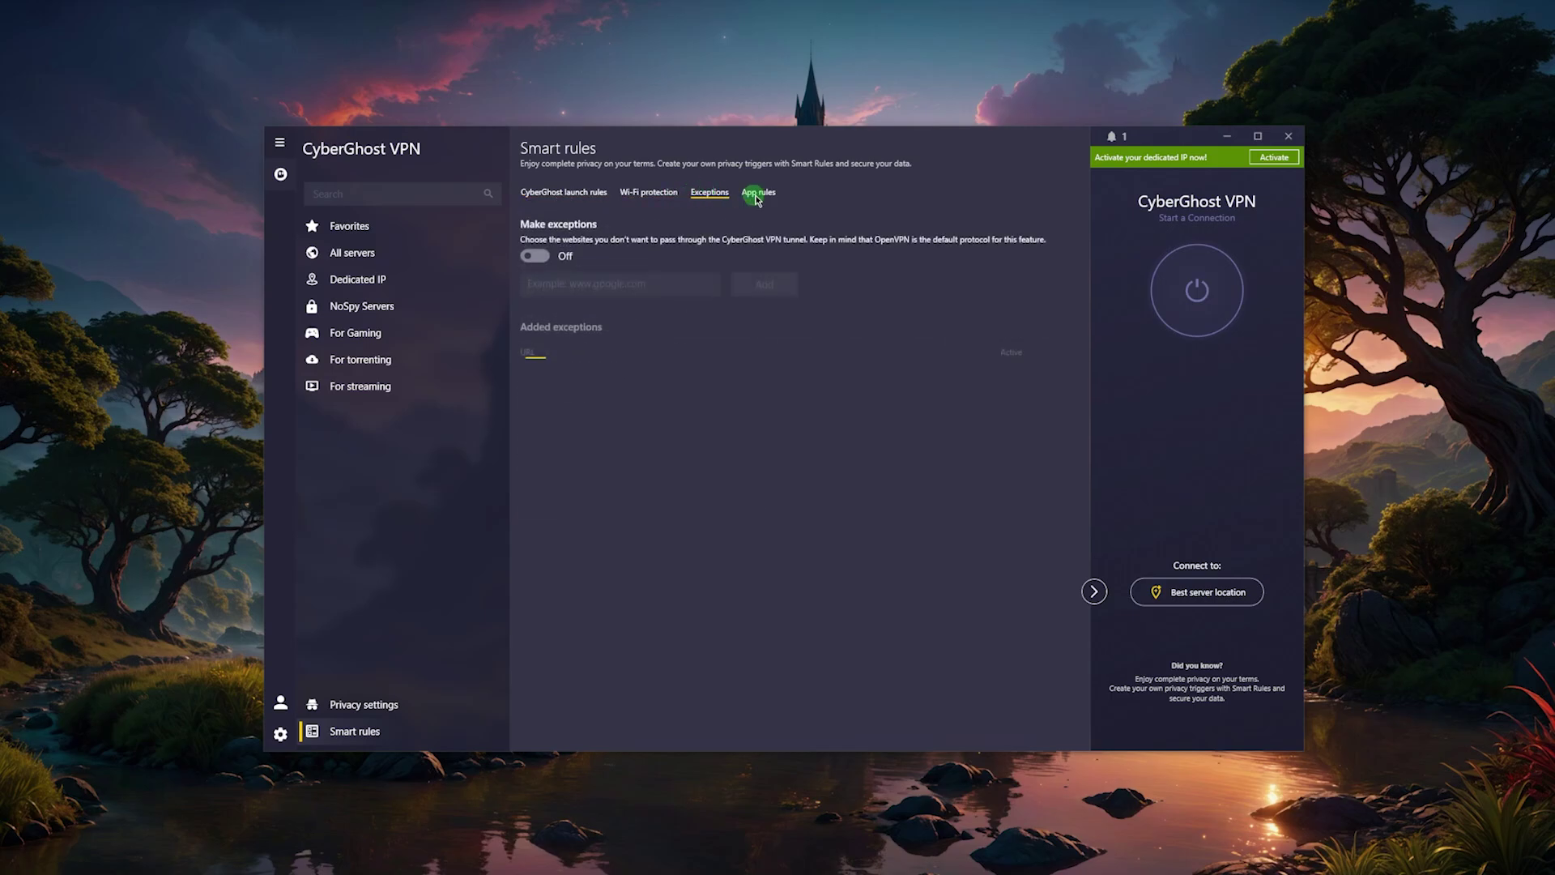
click(696, 193)
- Switch Make your app rules on in the App rules tab
click(758, 195)
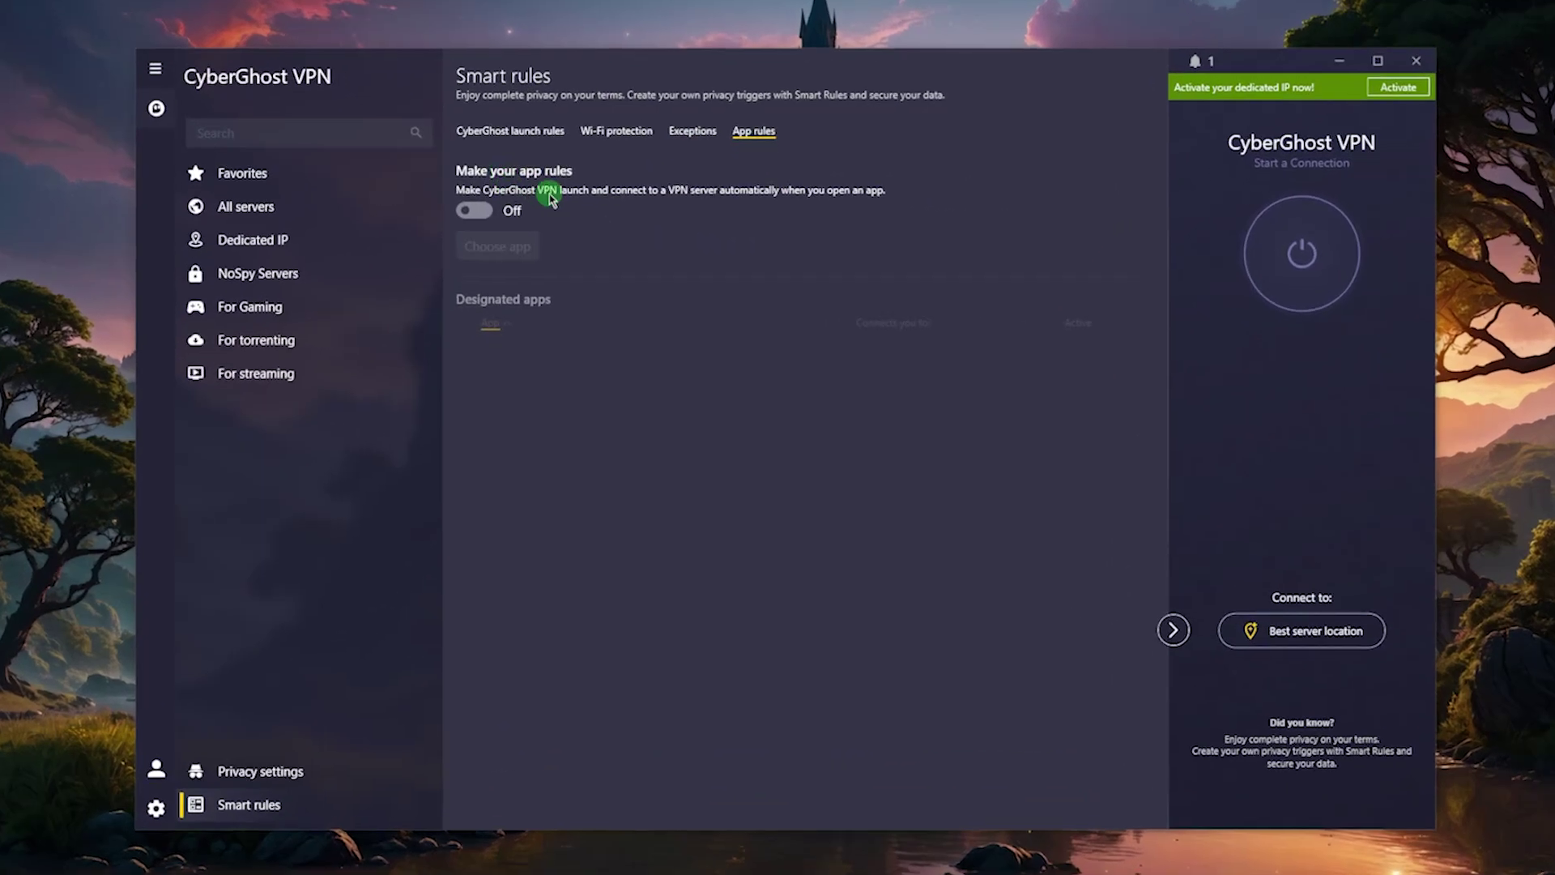
click(474, 211)
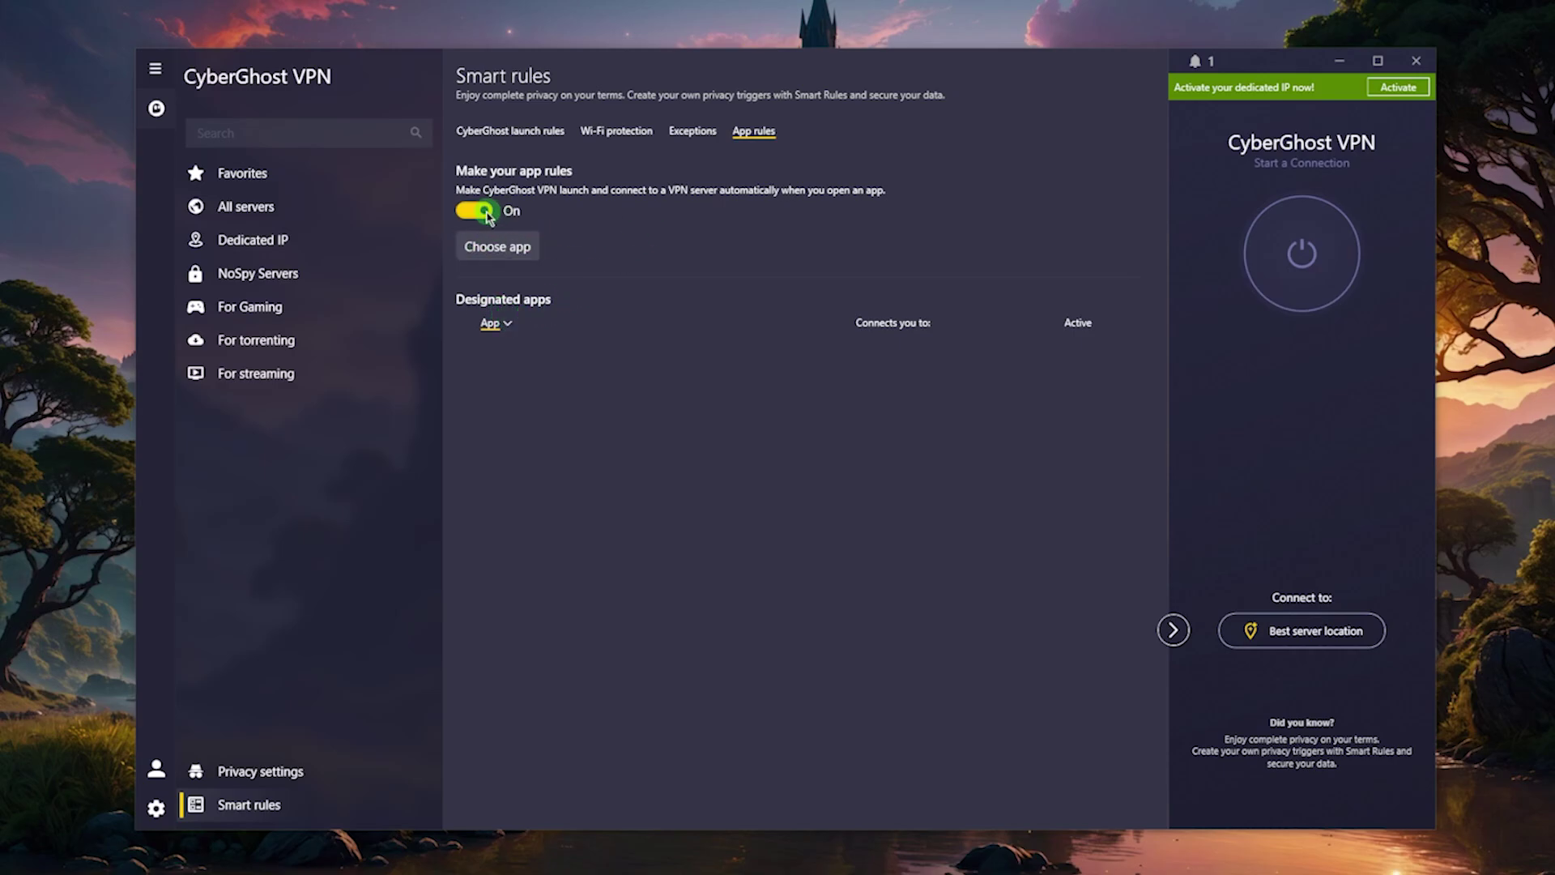
click(476, 211)
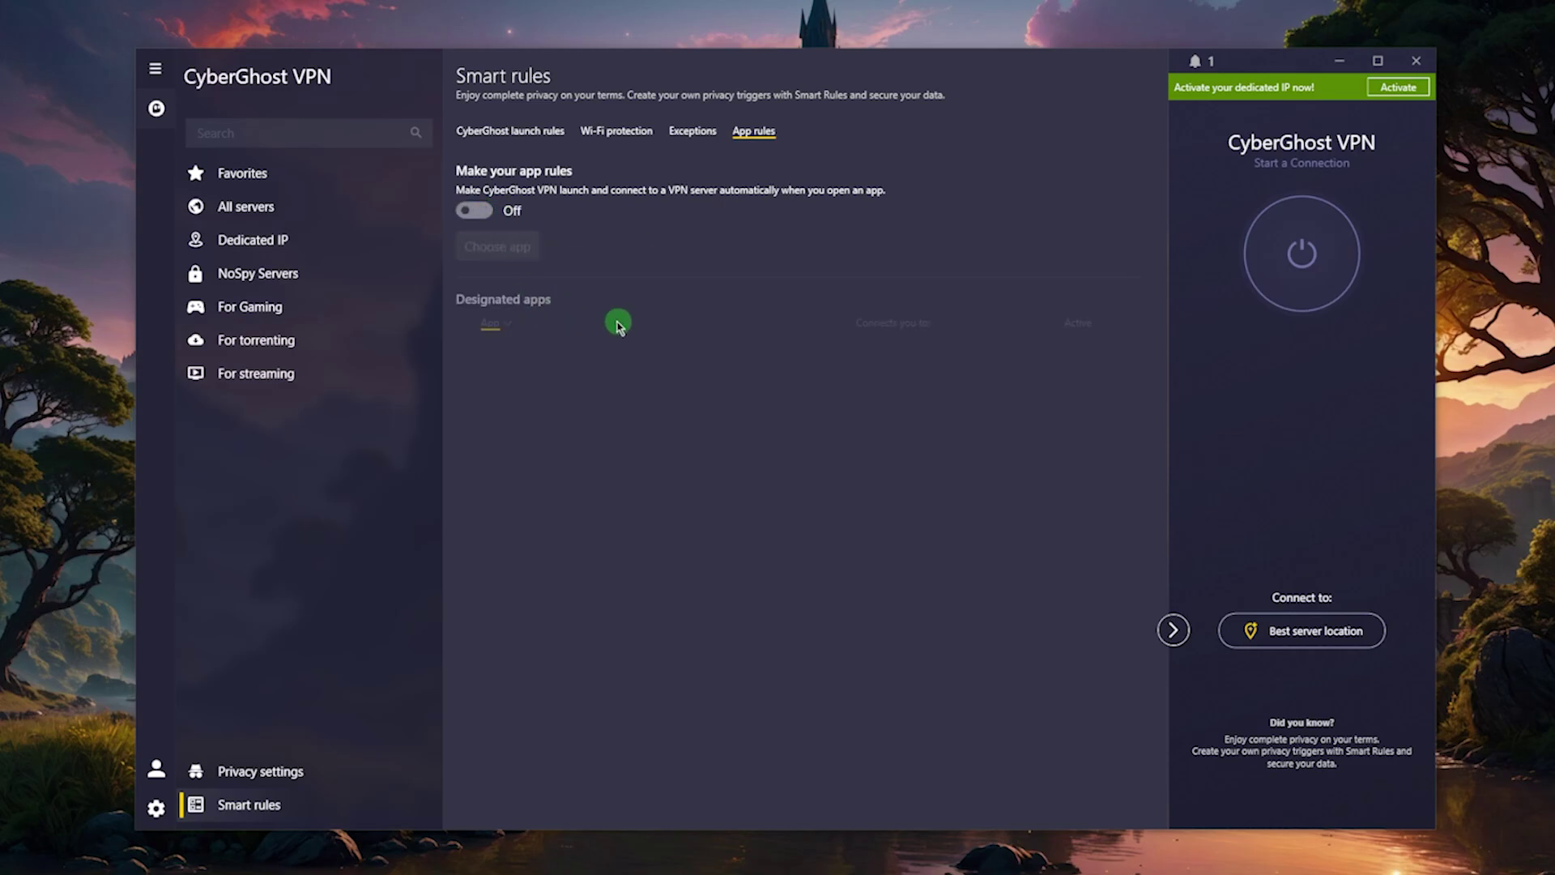
click(478, 211)
- Add chrome.exe as a rule app that connects to Netflix US
click(502, 249)
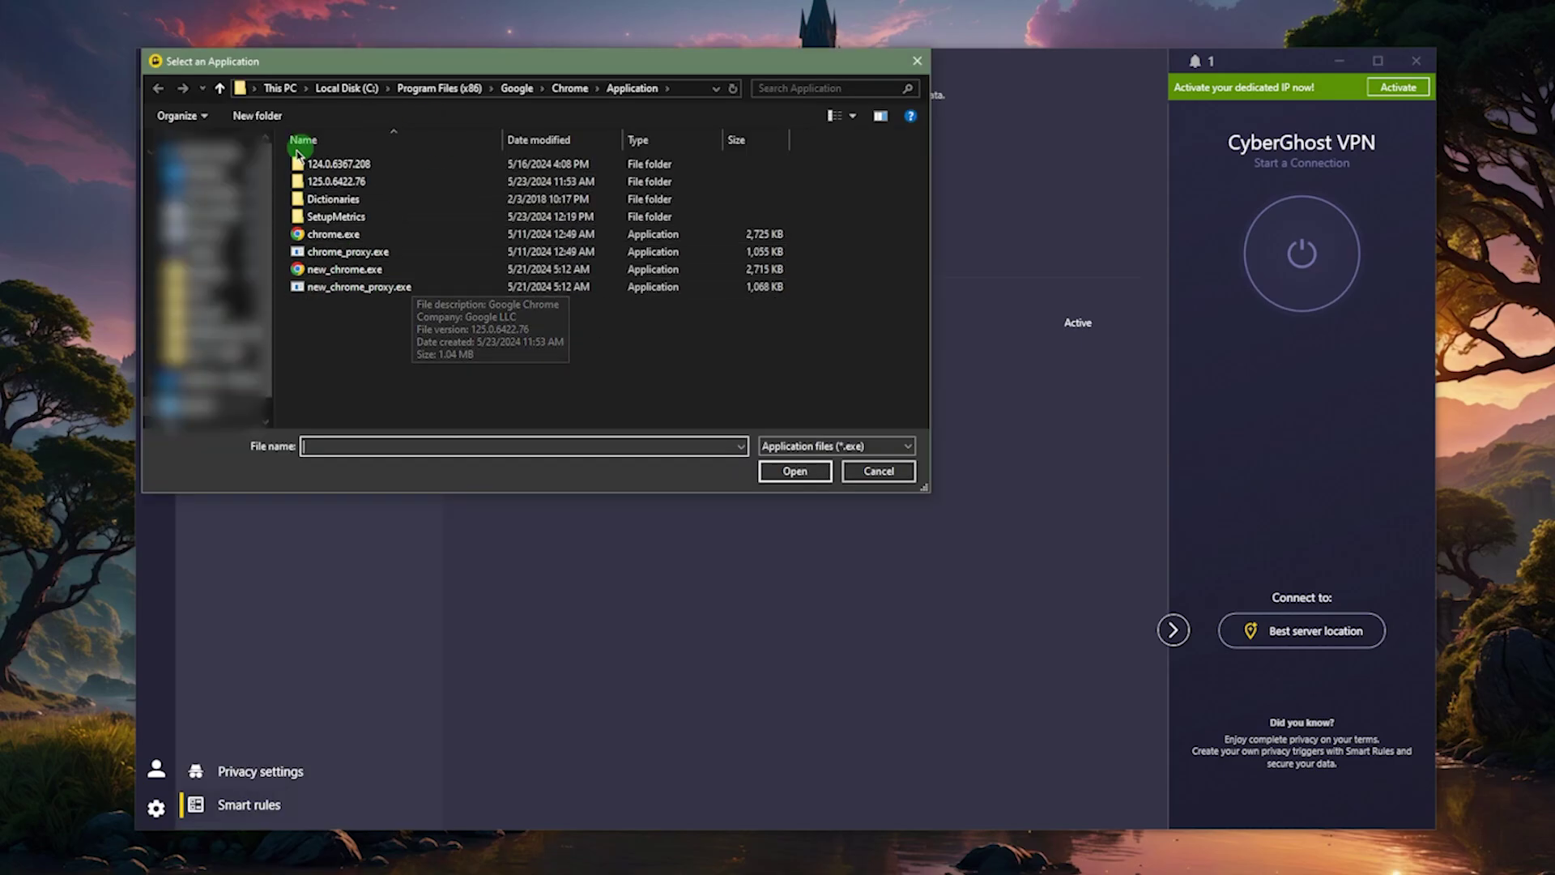
click(350, 243)
click(795, 470)
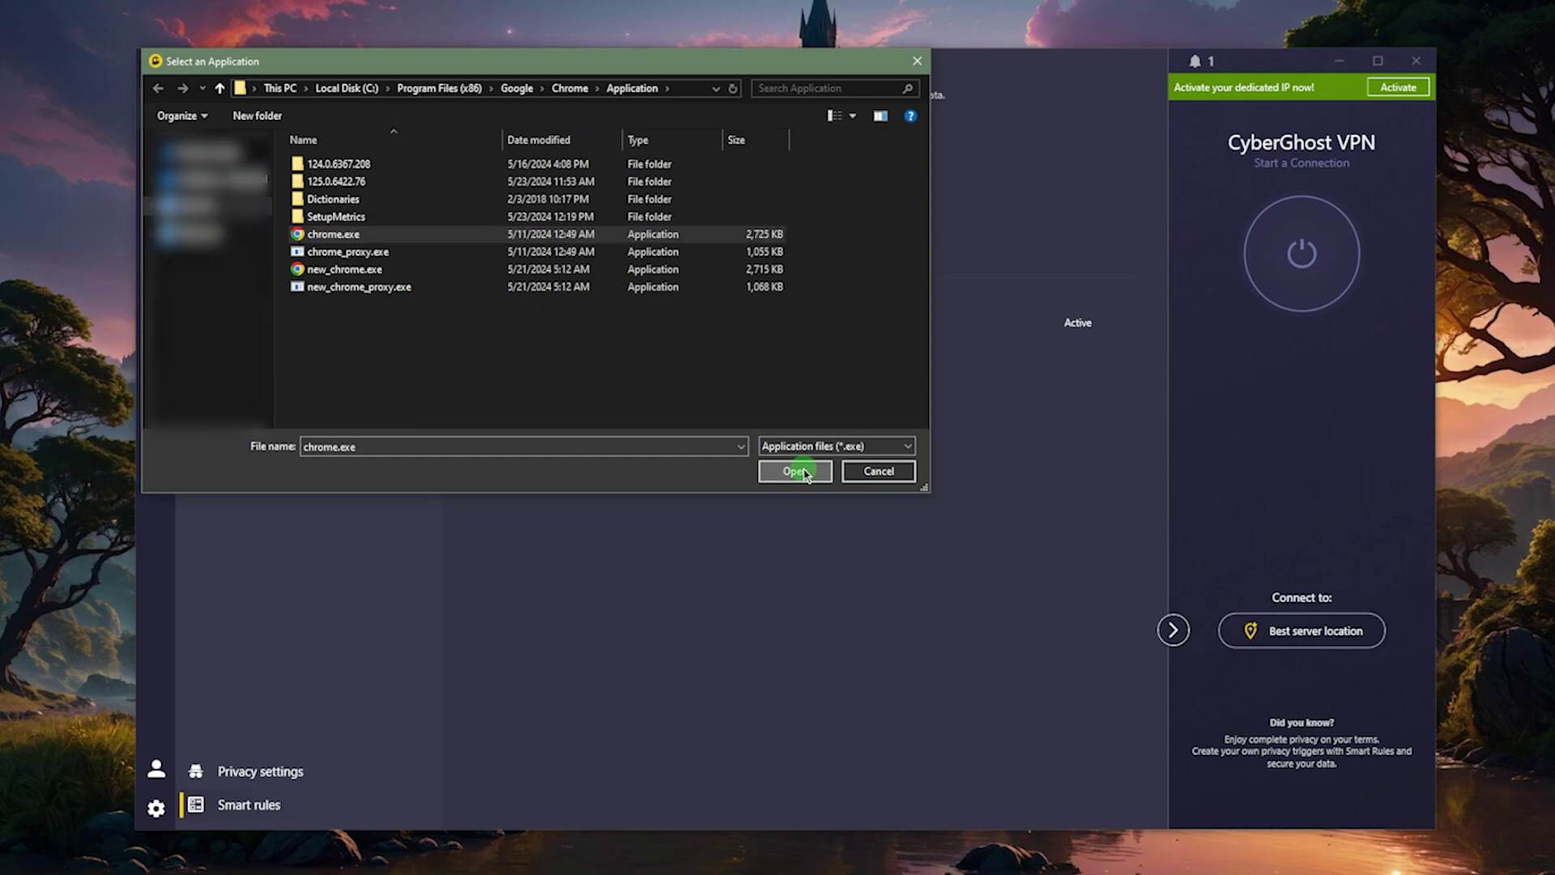
click(1005, 360)
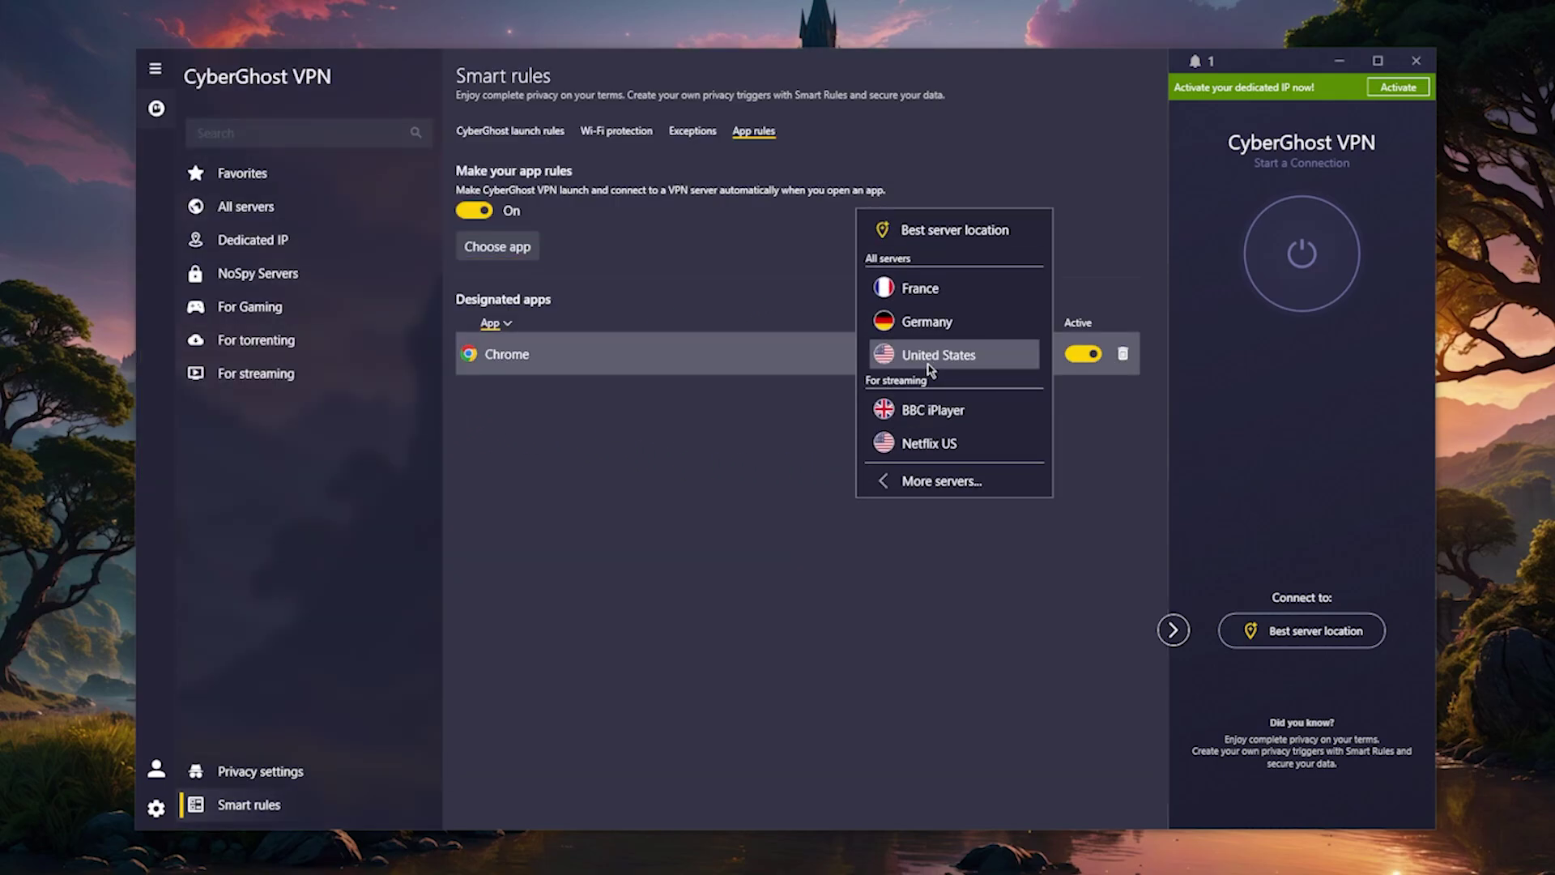
click(1259, 305)
click(928, 443)
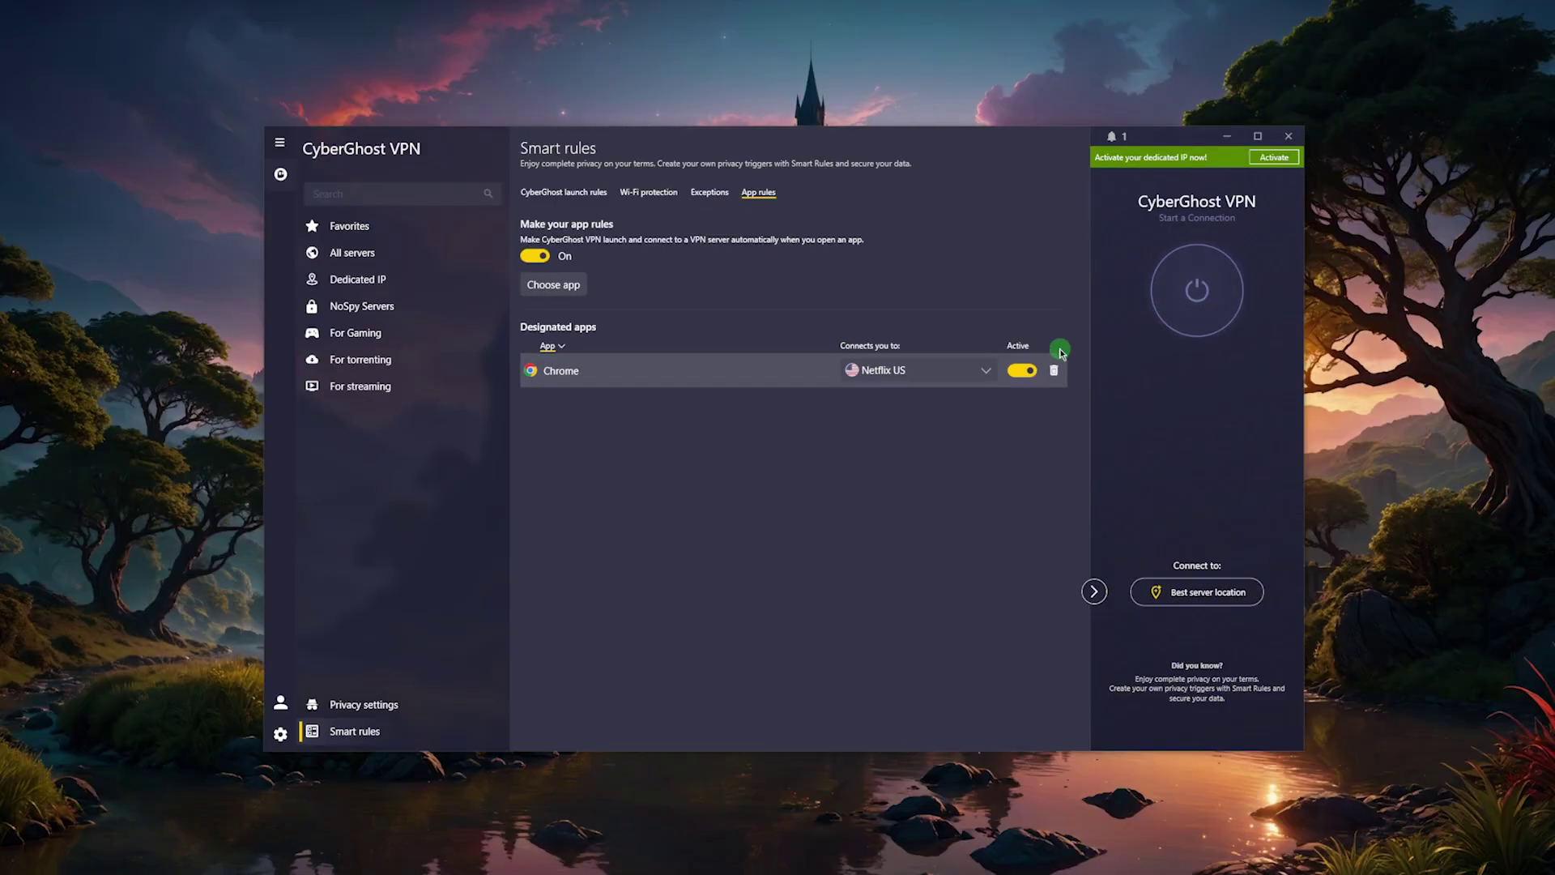
- Deactivate the Chrome rule, then recheck the protocol dropdown, keeping WireGuard selected
click(993, 370)
click(364, 255)
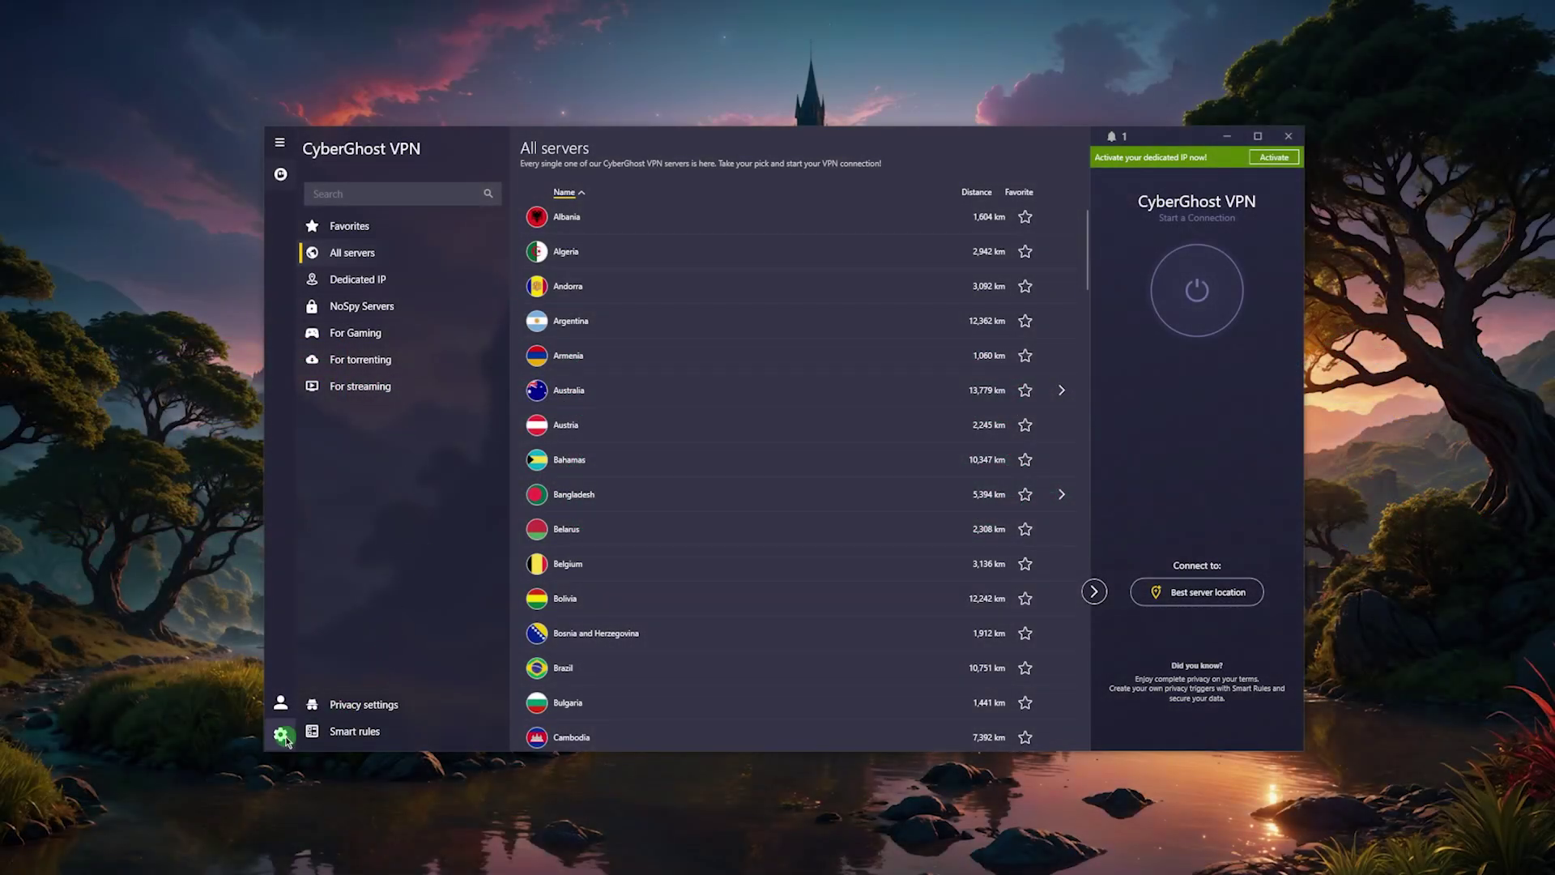
click(594, 241)
click(594, 240)
click(715, 252)
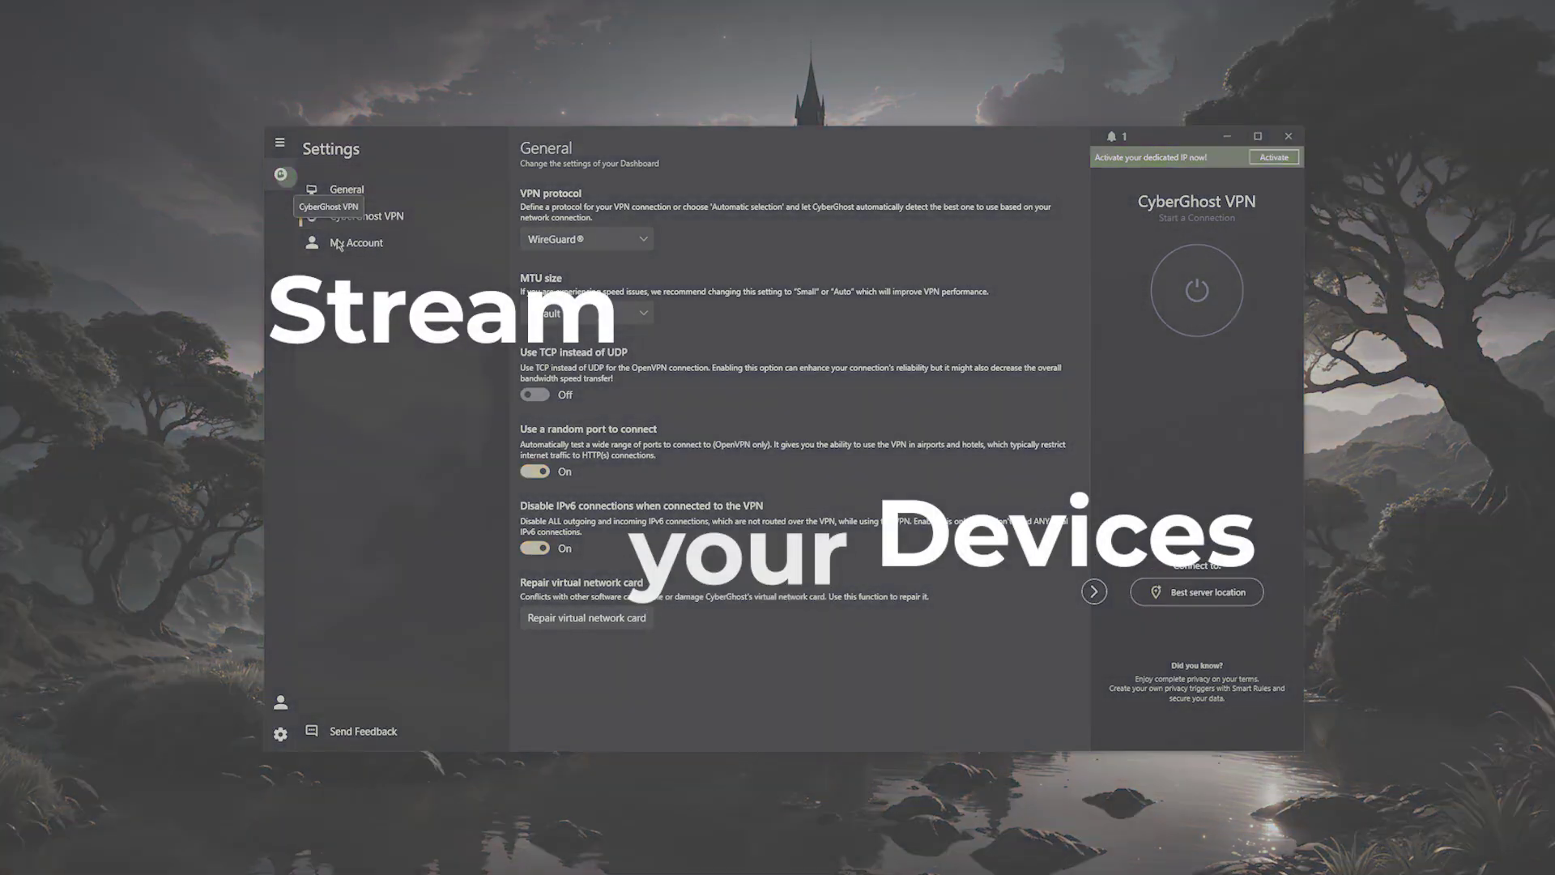
- Browse Favorites, gaming, streaming and NoSpy lists, finishing on torrenting servers led by Israel at 234 km
click(284, 176)
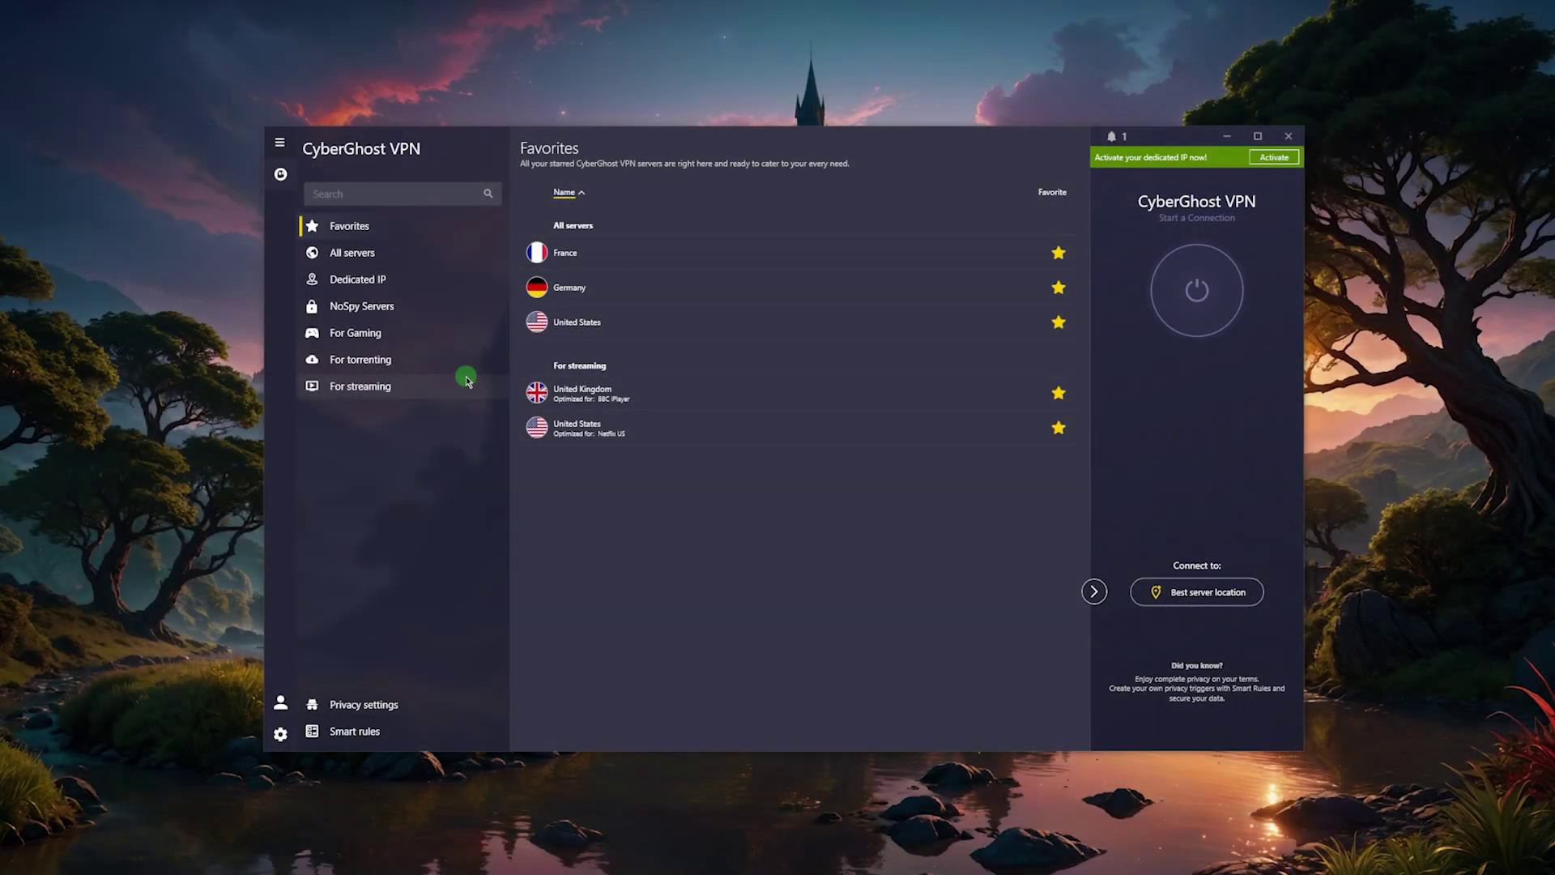
click(355, 332)
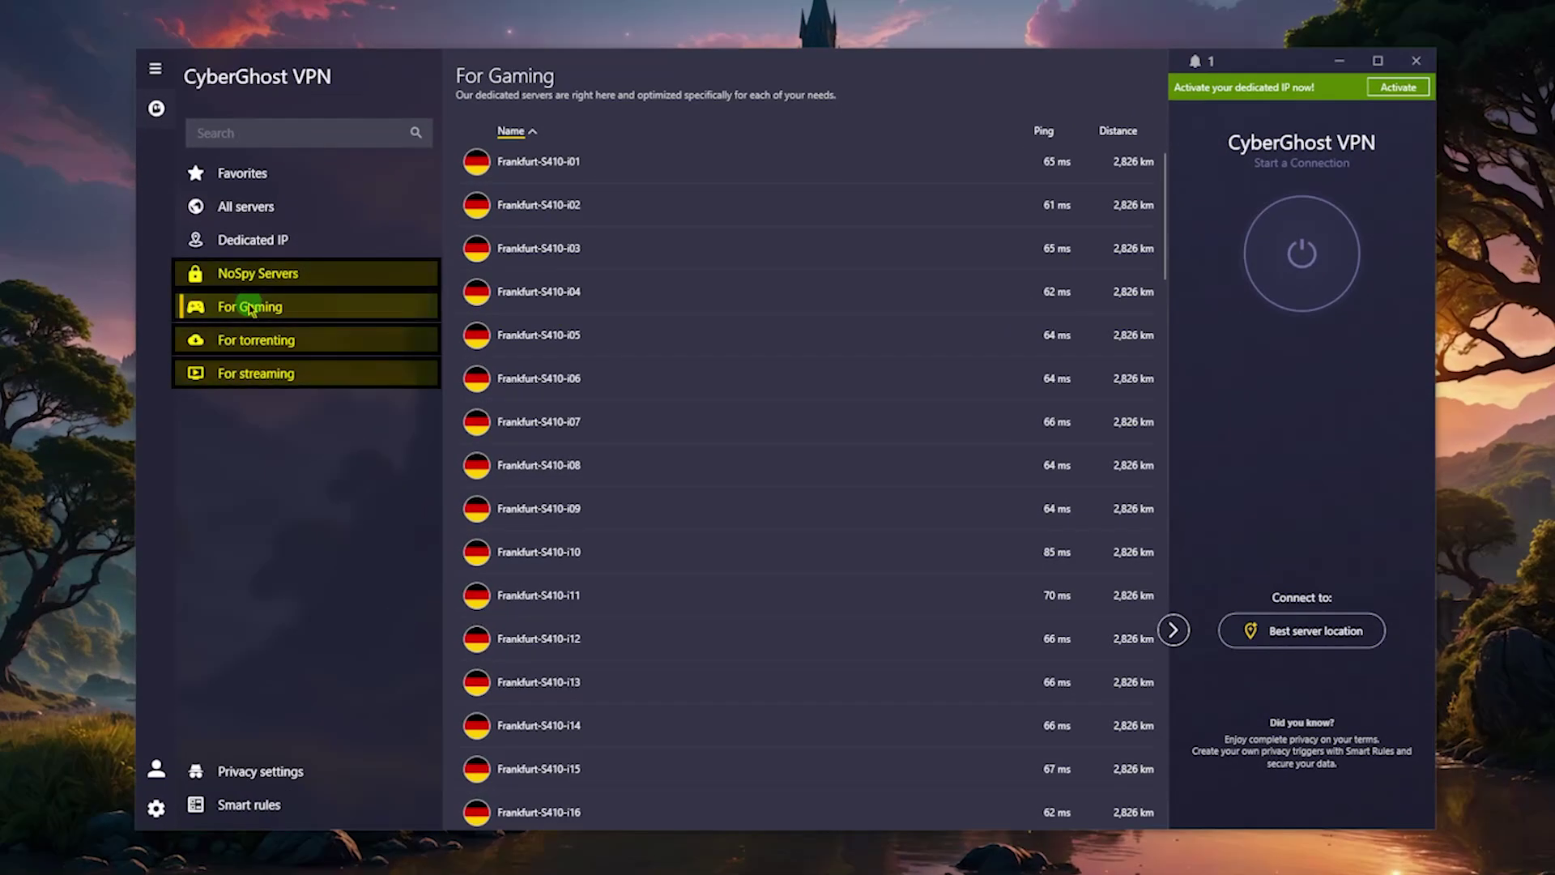
click(246, 374)
click(250, 273)
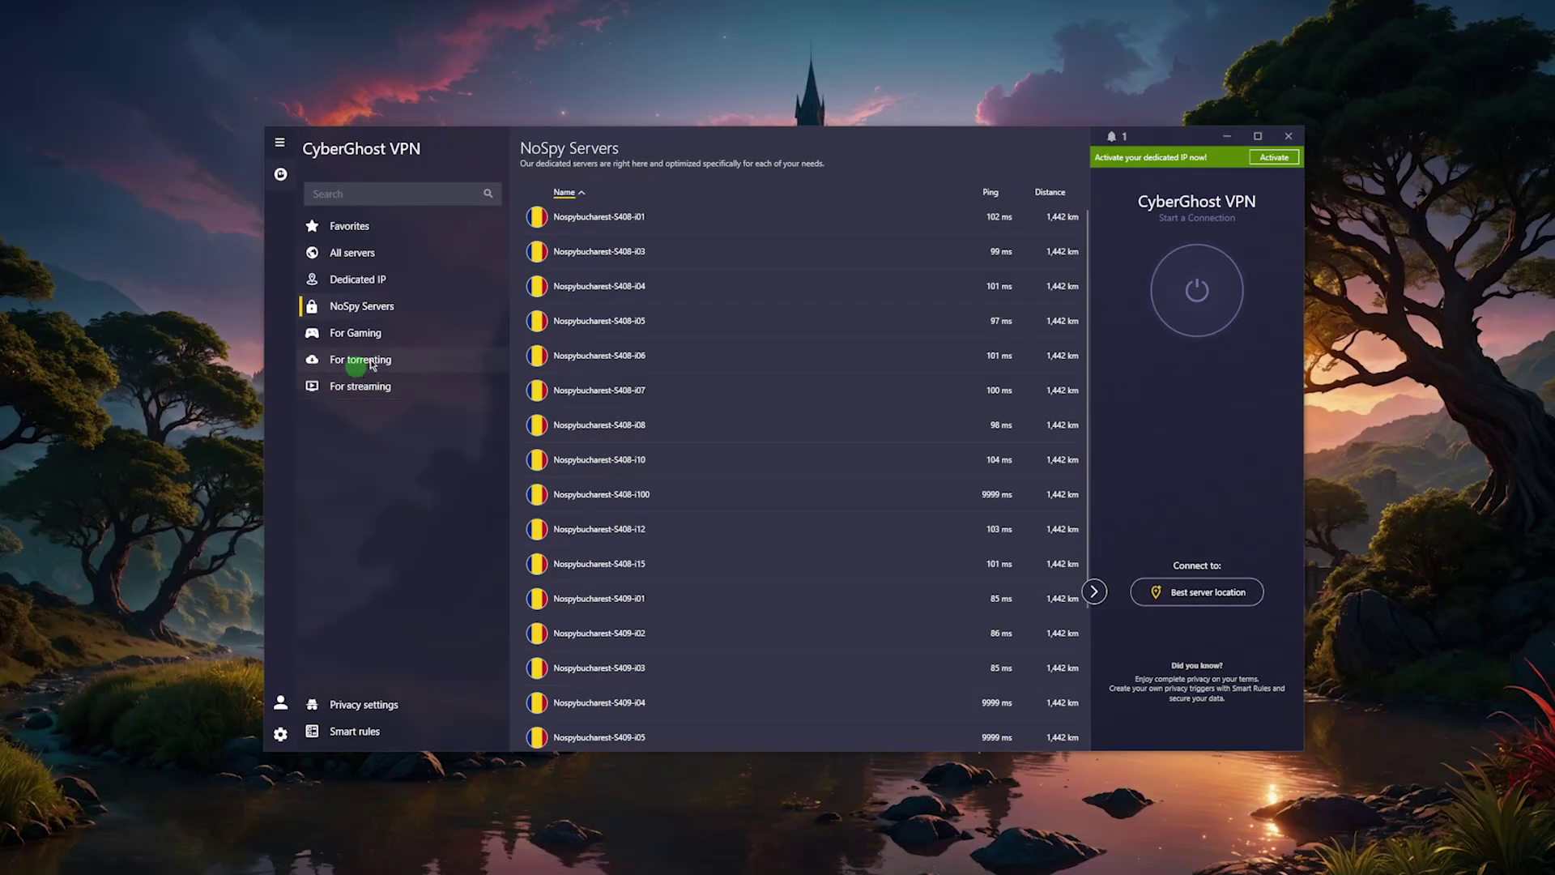
click(419, 356)
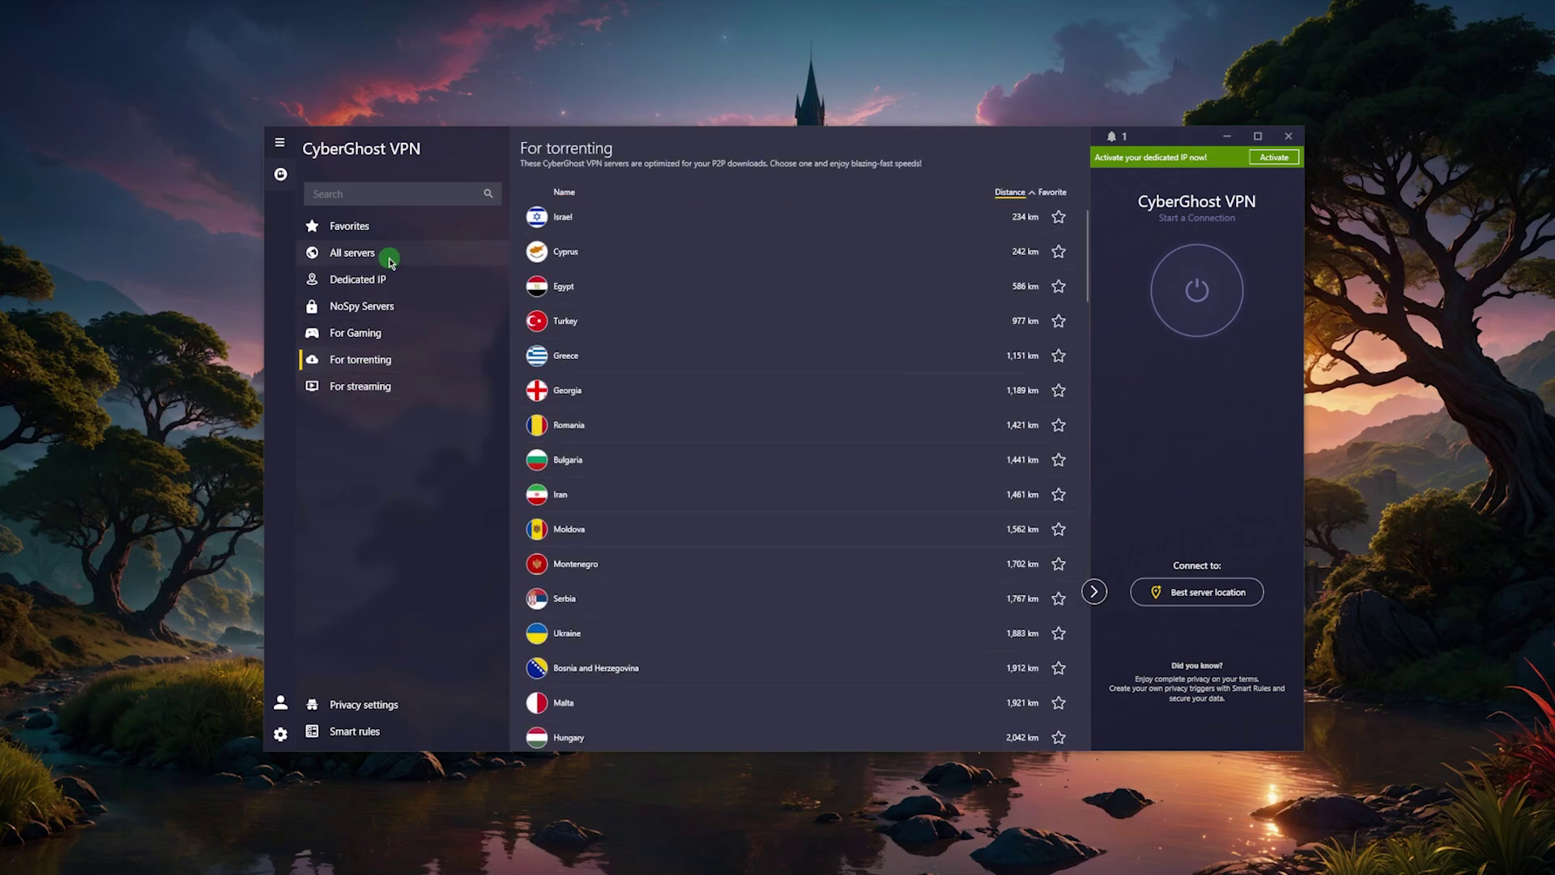